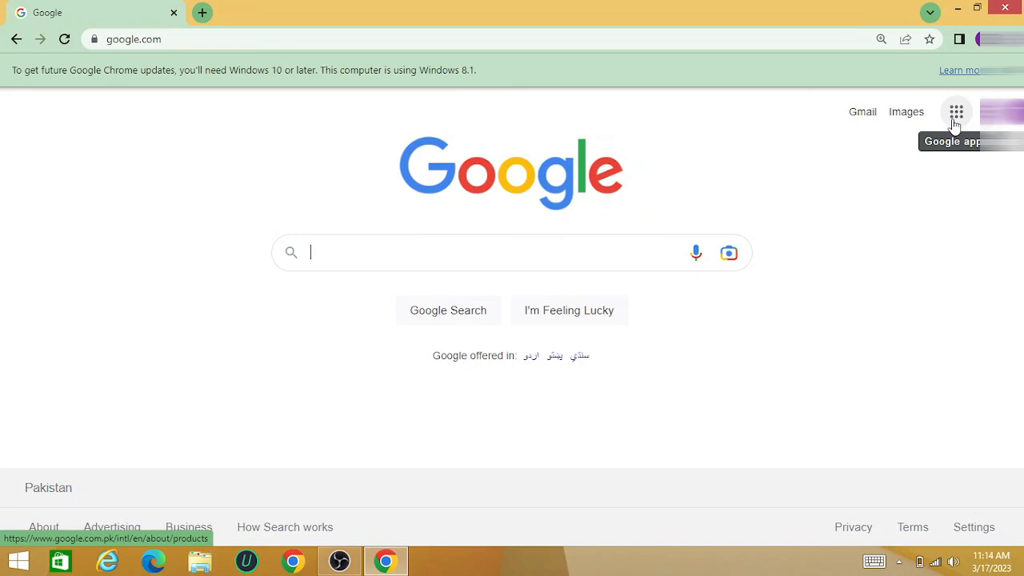
# Open Google Forms from the Google apps and create a blank form
pyautogui.click(955, 124)
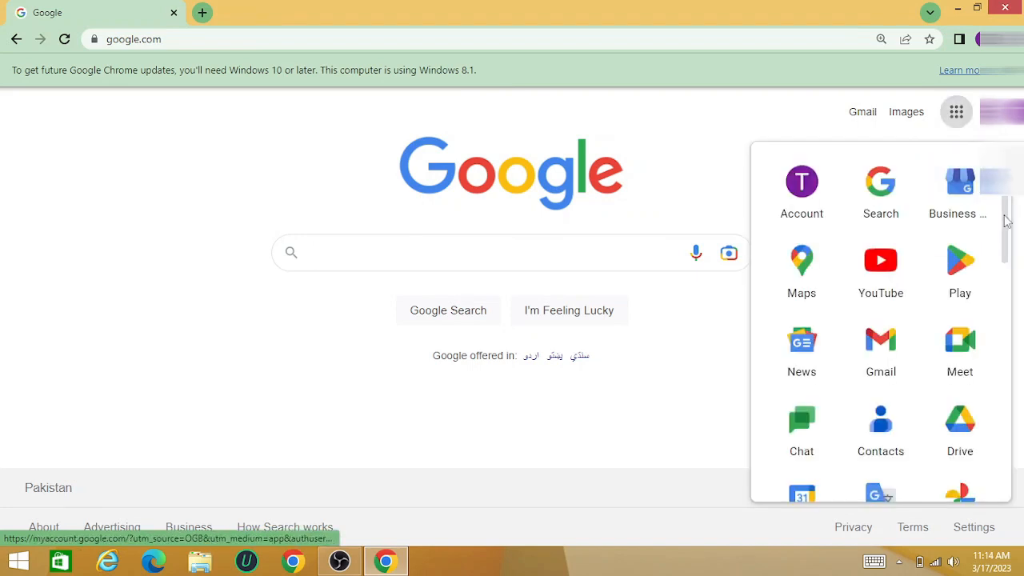
pyautogui.moveTo(1006, 221); pyautogui.dragTo(1002, 490)
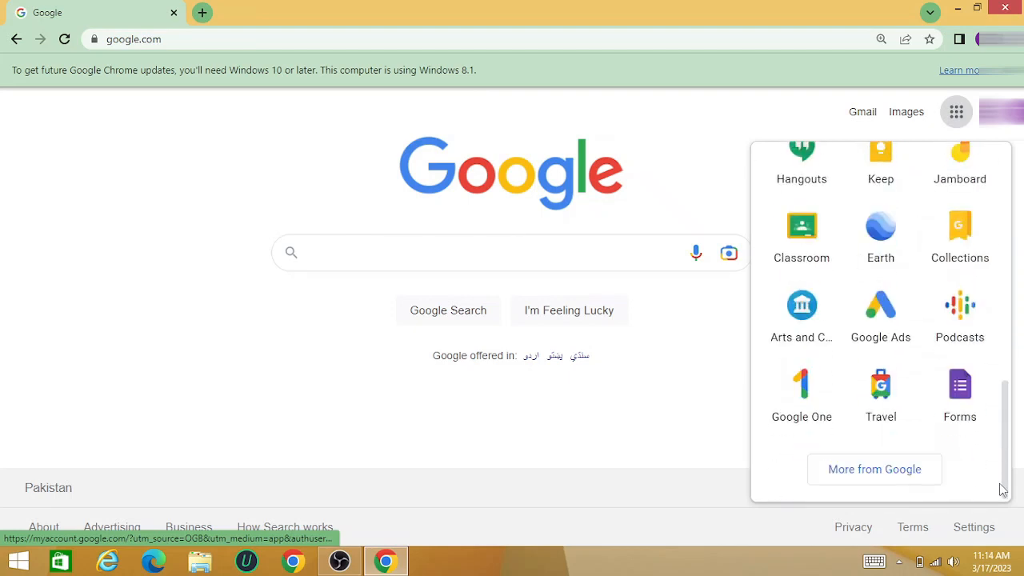
pyautogui.click(962, 392)
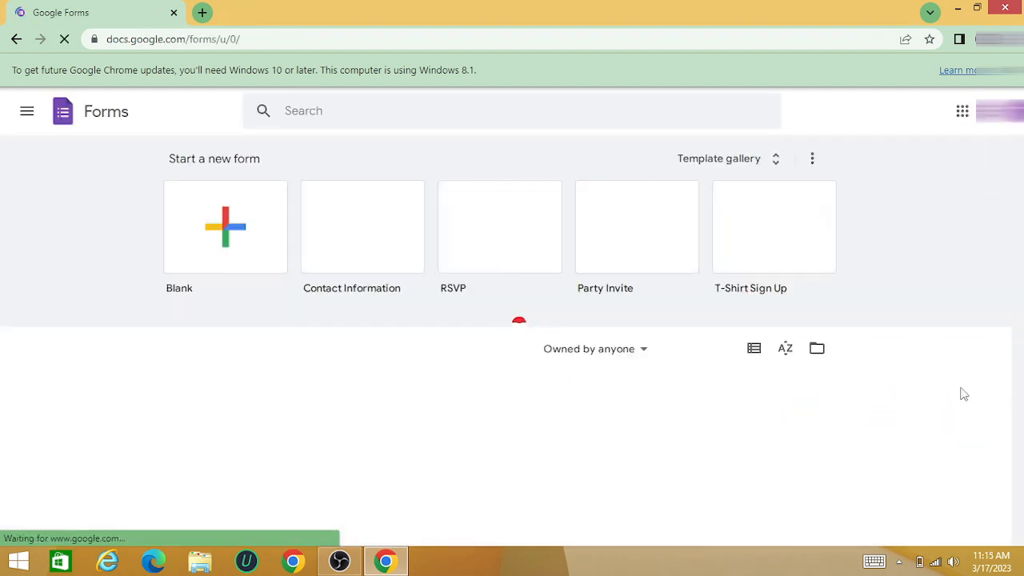
pyautogui.click(226, 222)
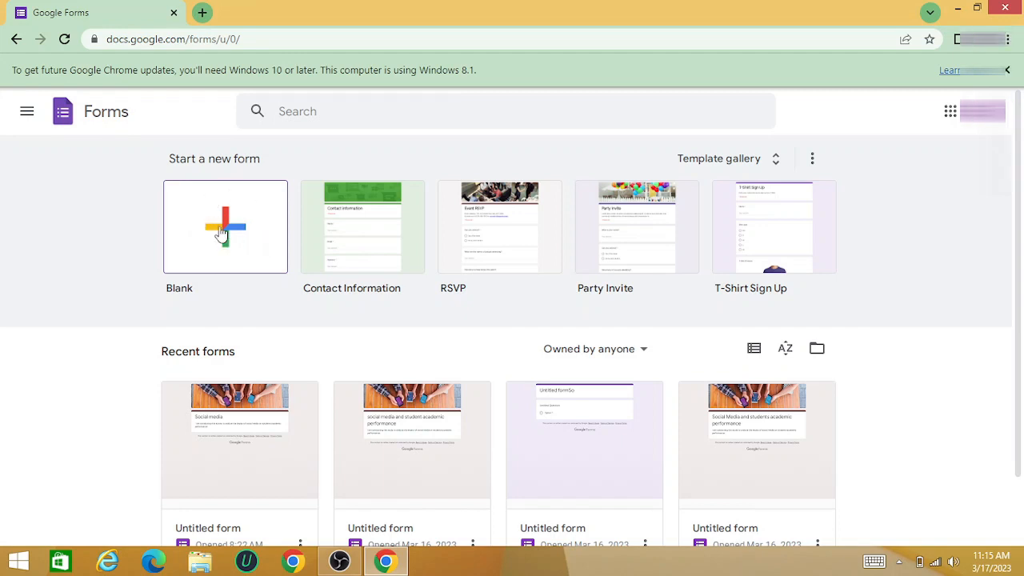
pyautogui.click(221, 232)
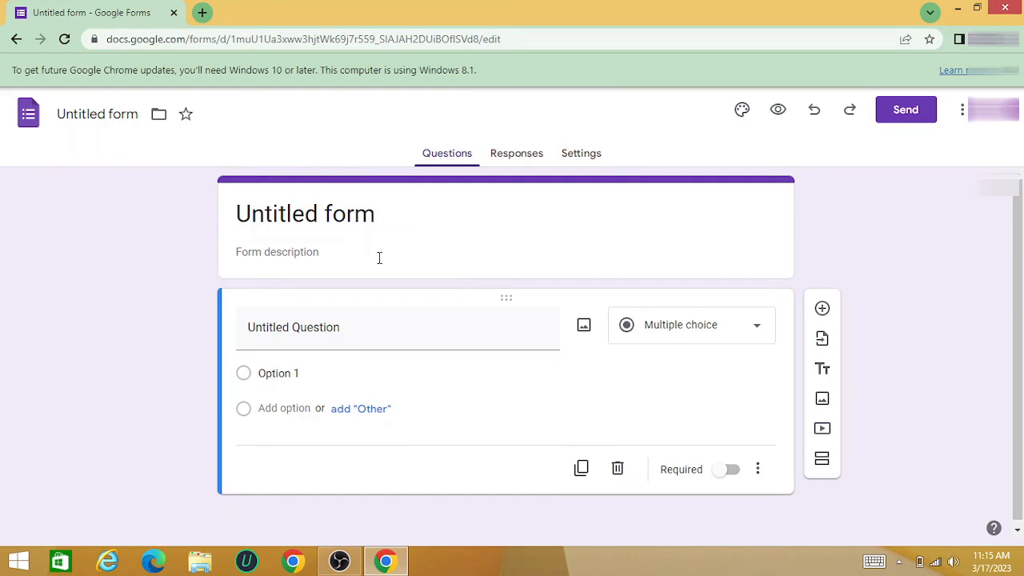
# Replace the form's title with "Social Media"
pyautogui.click(334, 214)
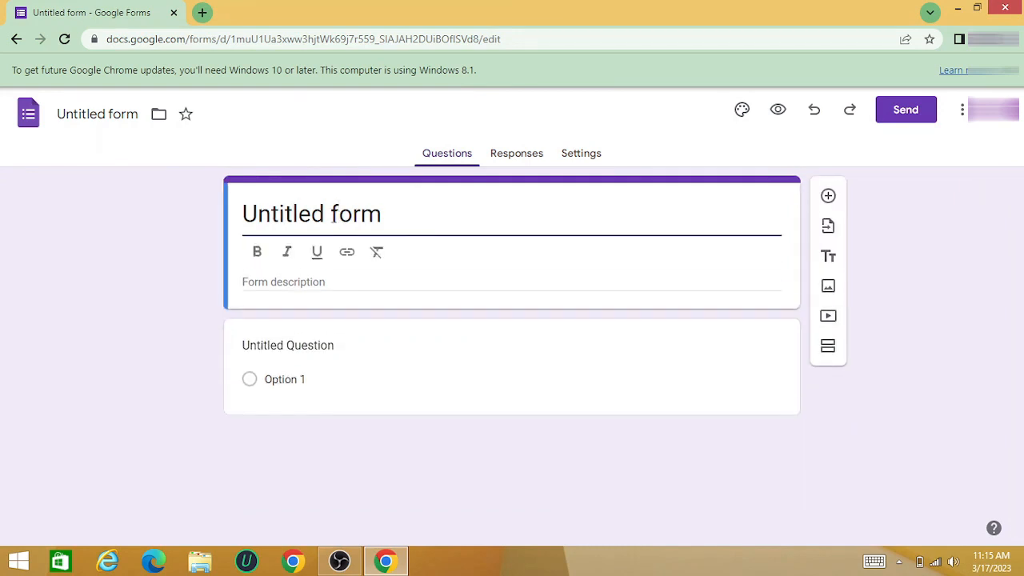
pyautogui.click(386, 221)
pyautogui.press('BackSpace')
pyautogui.press('BackSpace')
pyautogui.press('BackSpace')
pyautogui.press('BackSpace')
pyautogui.press('BackSpace')
pyautogui.press('BackSpace')
pyautogui.press('BackSpace')
pyautogui.press('BackSpace')
pyautogui.press('BackSpace')
pyautogui.press('BackSpace')
pyautogui.press('BackSpace')
pyautogui.press('BackSpace')
pyautogui.press('BackSpace')
pyautogui.hotkey('ctrl', 'z')
pyautogui.write('So')
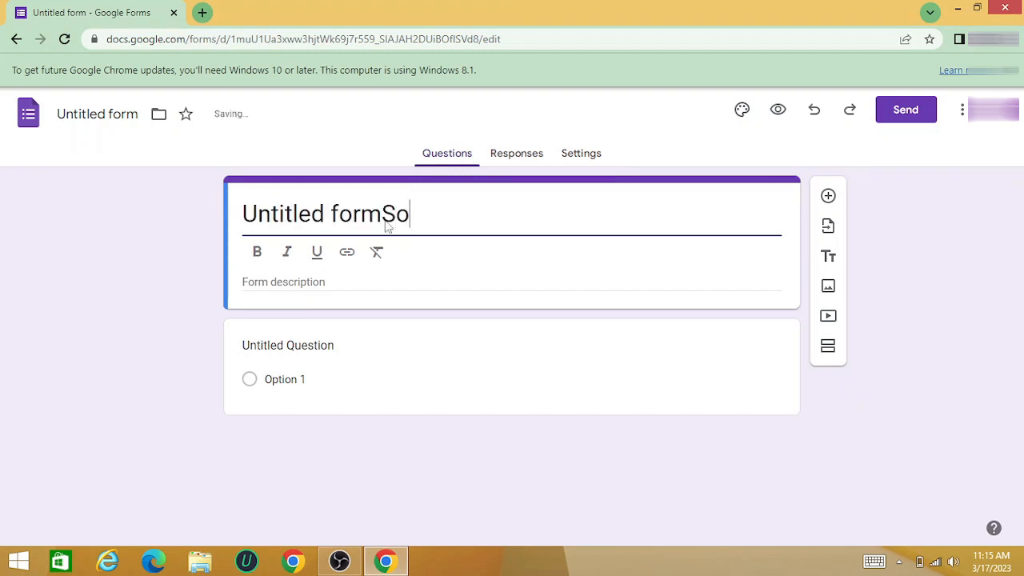
pyautogui.write('cial')
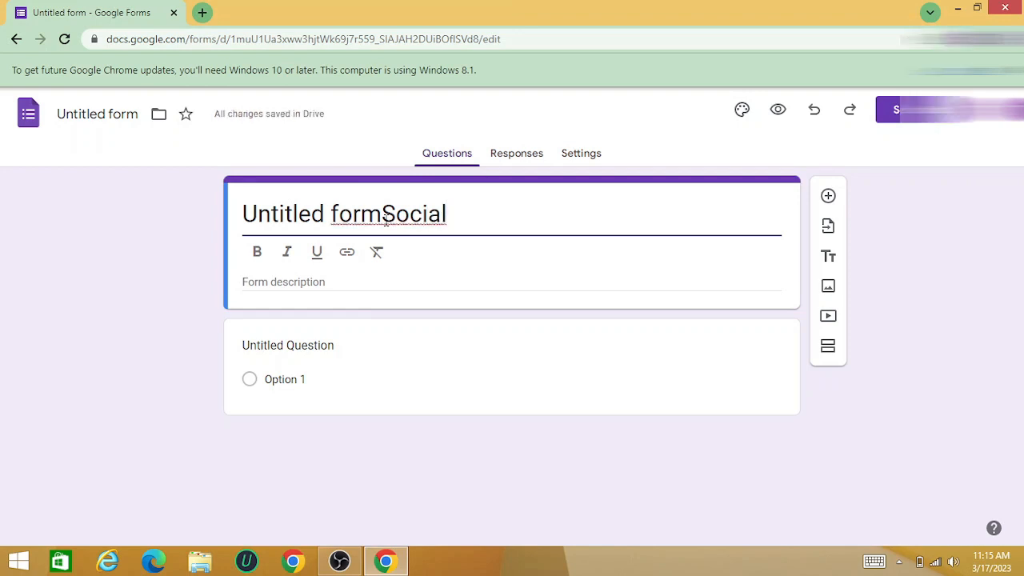
pyautogui.write(' Media')
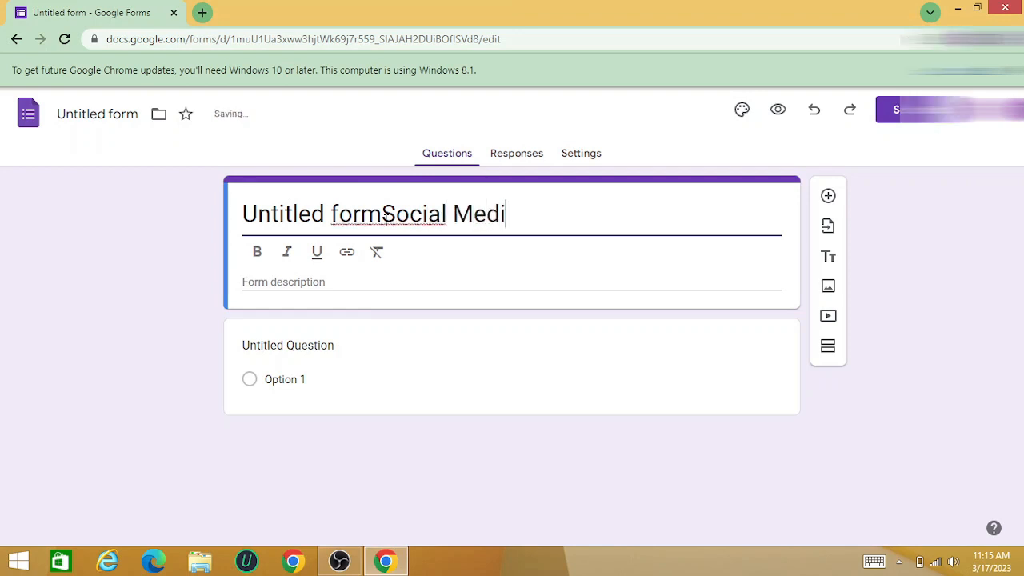
pyautogui.click(383, 210)
pyautogui.press('BackSpace')
pyautogui.press('BackSpace')
pyautogui.press('BackSpace')
pyautogui.press('BackSpace')
pyautogui.press('BackSpace')
pyautogui.press('BackSpace')
pyautogui.press('BackSpace')
pyautogui.press('BackSpace')
pyautogui.press('BackSpace')
pyautogui.press('BackSpace')
pyautogui.press('BackSpace')
pyautogui.press('BackSpace')
pyautogui.press('BackSpace')
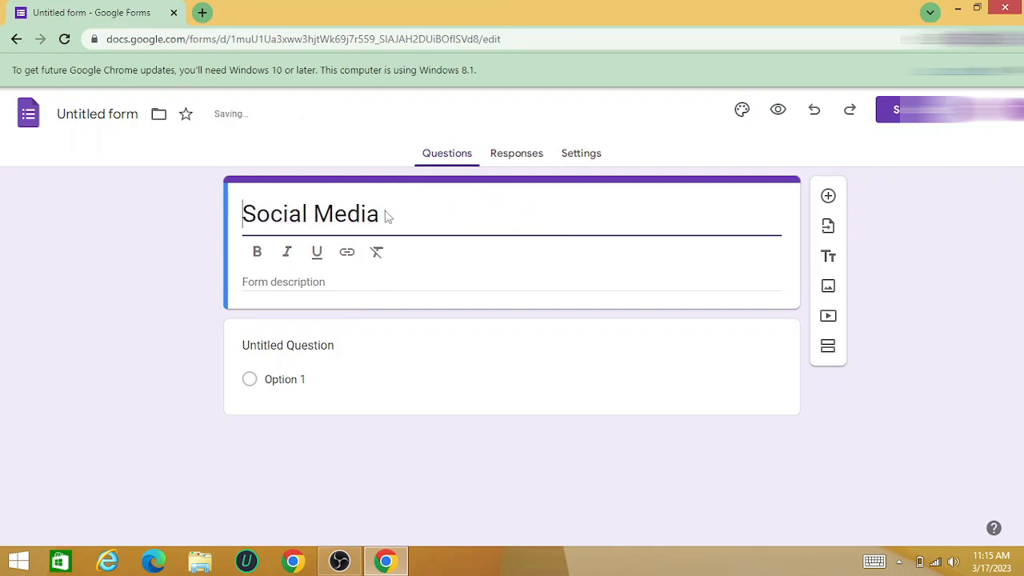
# Enter the form description "I am conducting this survey to analyzie the impact of social media on stufents academic performance"
pyautogui.click(312, 282)
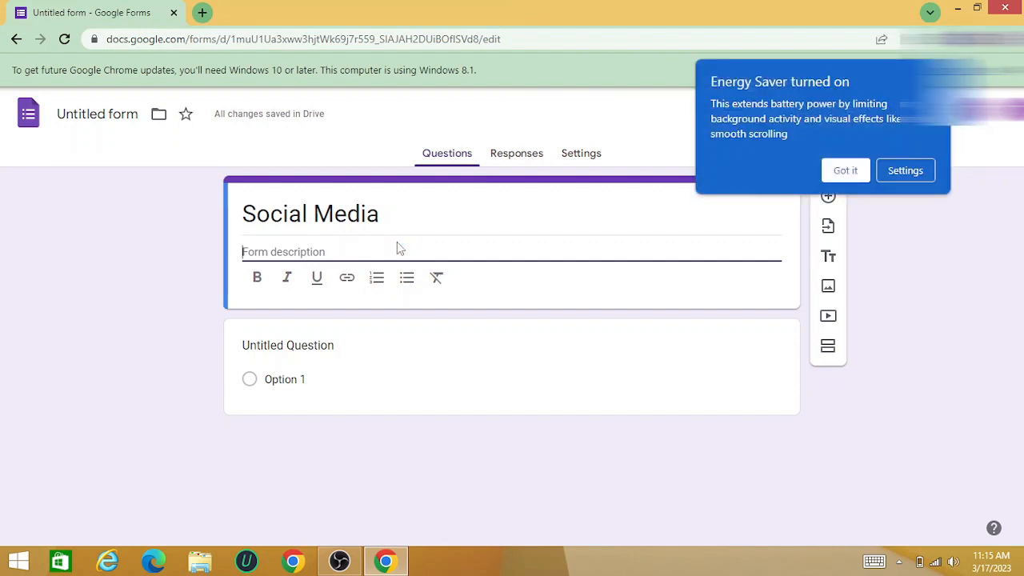
pyautogui.click(846, 172)
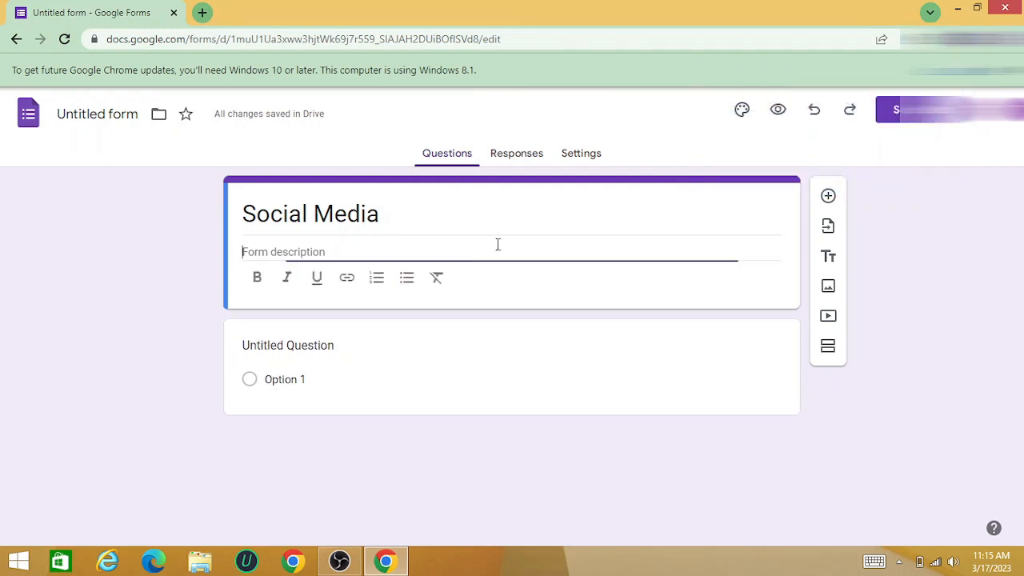
pyautogui.write('I am')
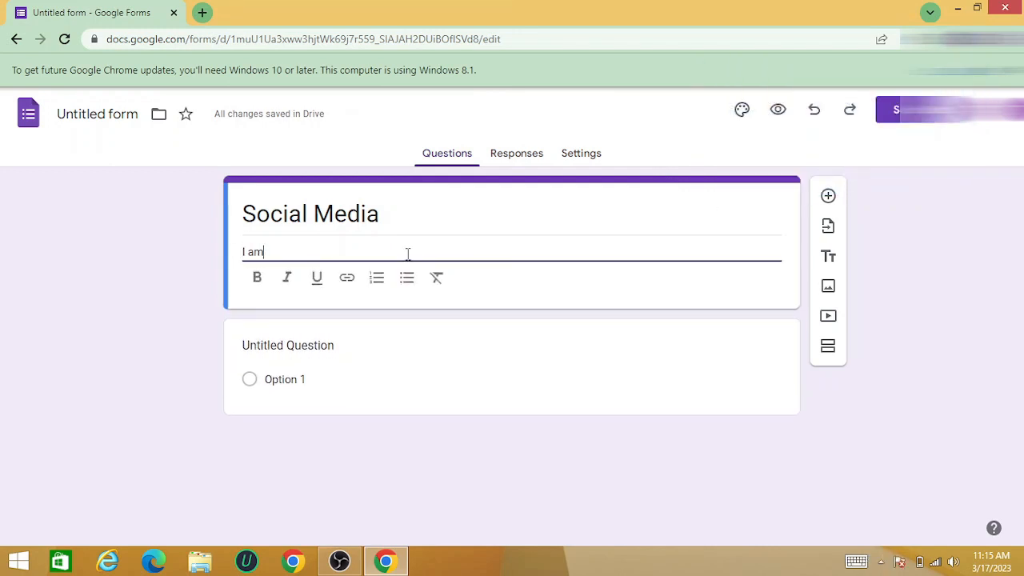
pyautogui.write(' cob')
pyautogui.press('BackSpace')
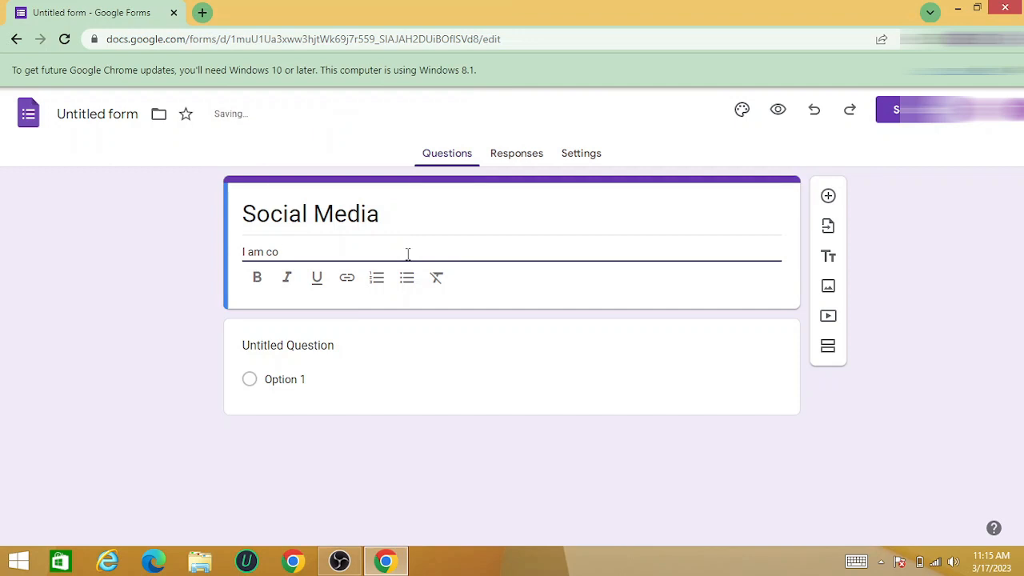
pyautogui.write('nducting this')
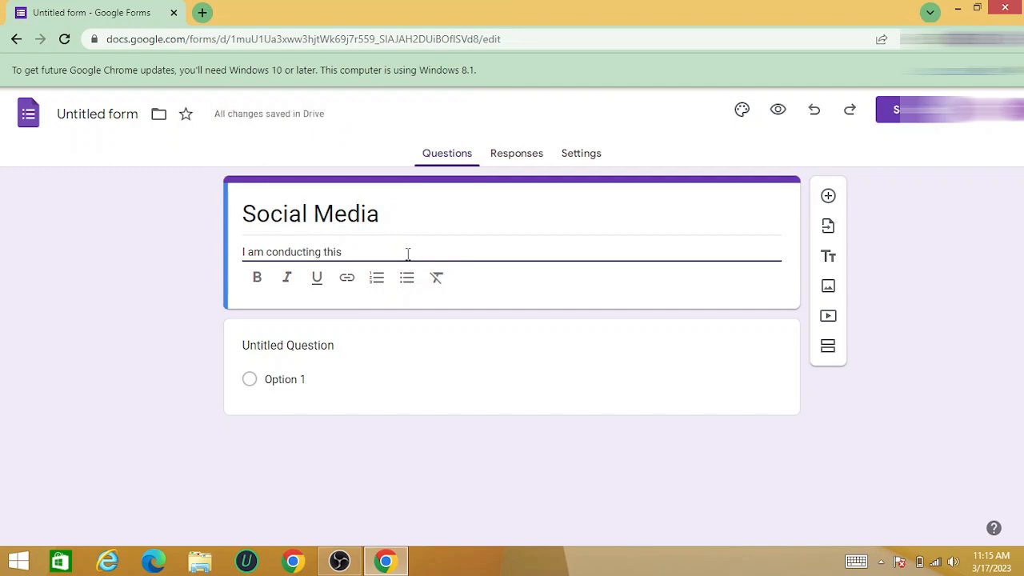
pyautogui.write(' su')
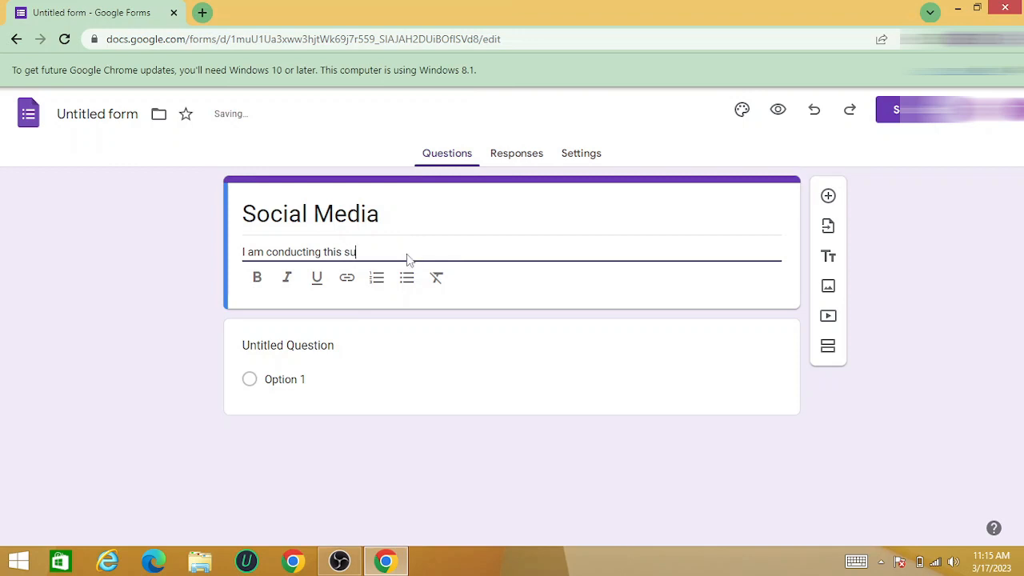
pyautogui.write('rvey to analyzie the ')
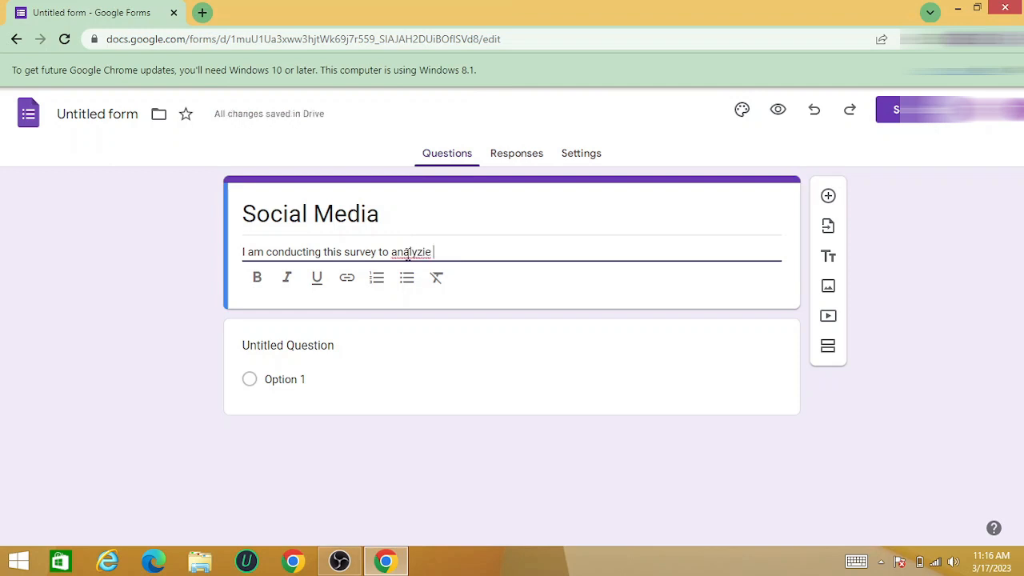
pyautogui.write('ima')
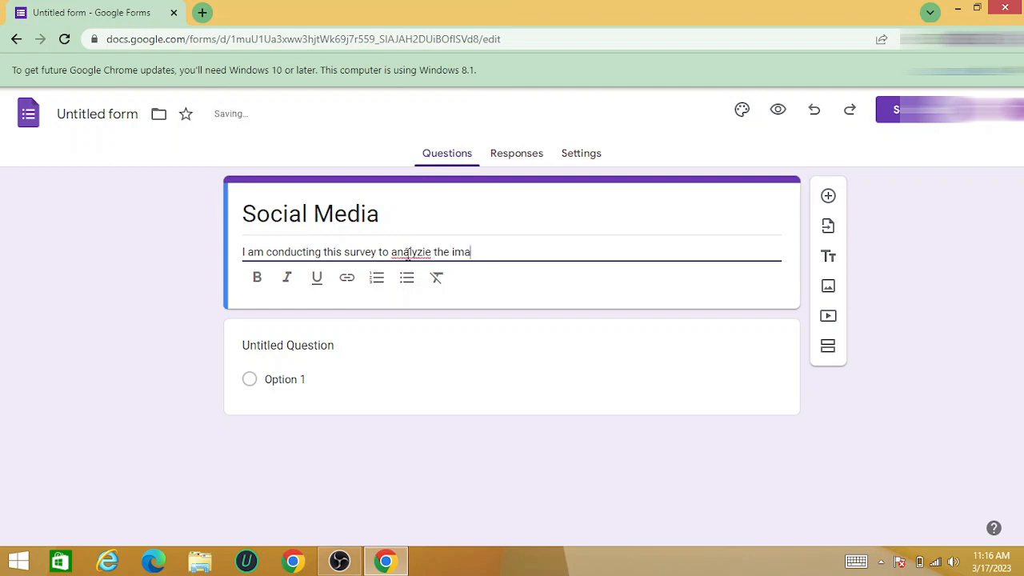
pyautogui.press('BackSpace')
pyautogui.write('pact o')
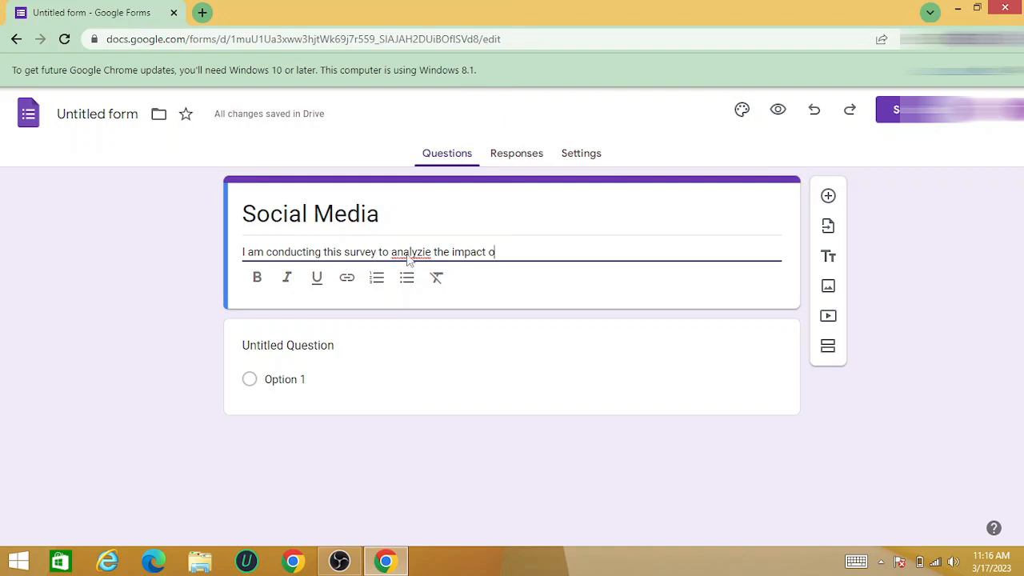
pyautogui.write('f social media o')
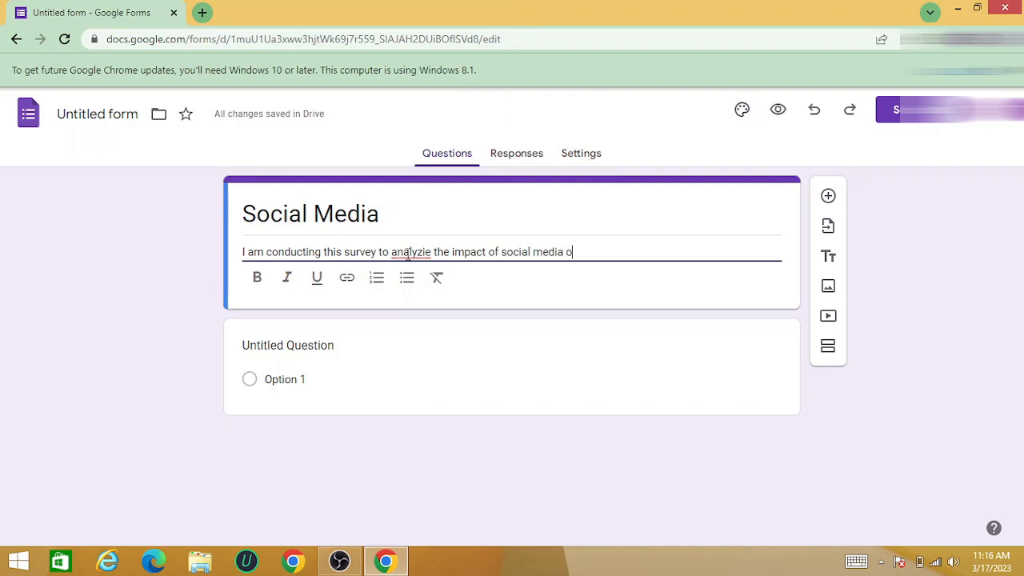
pyautogui.write('n stufents a')
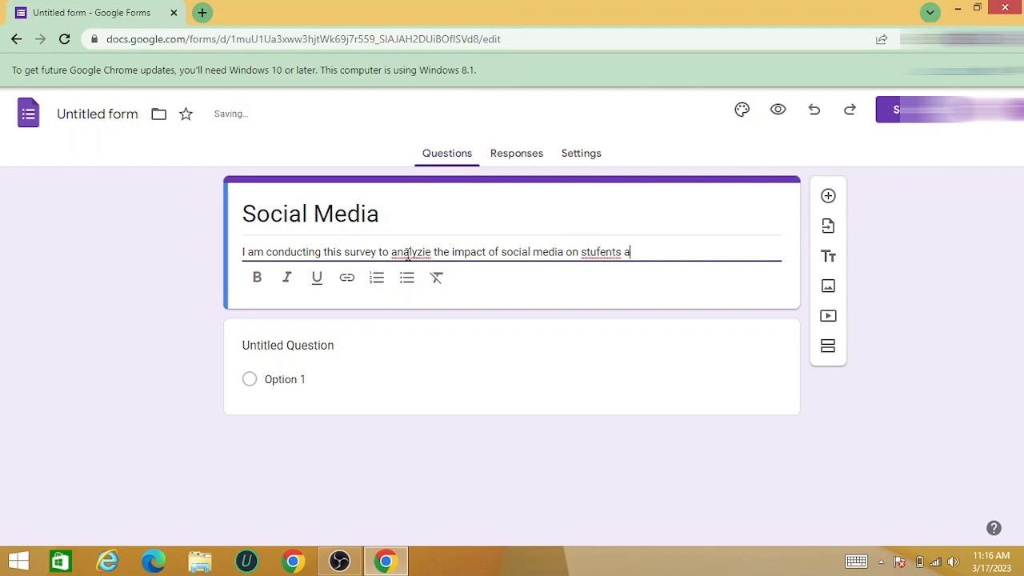
pyautogui.write('cademic')
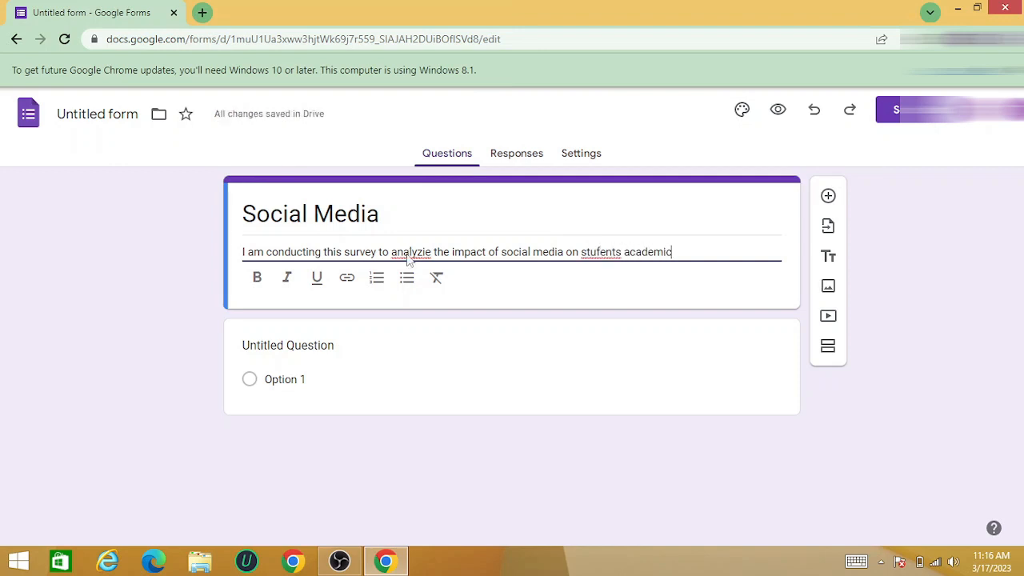
pyautogui.write(' per')
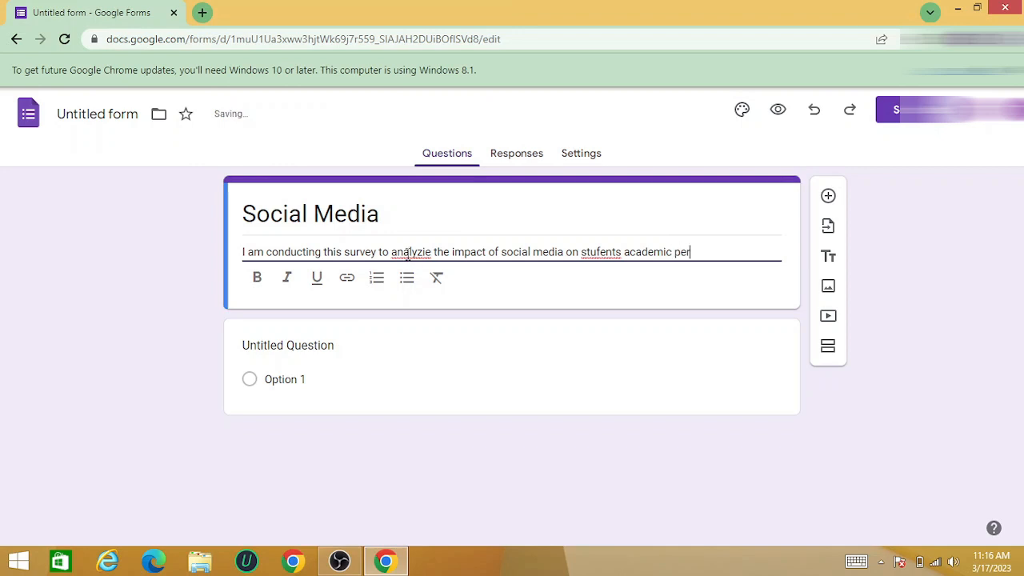
pyautogui.write('forman')
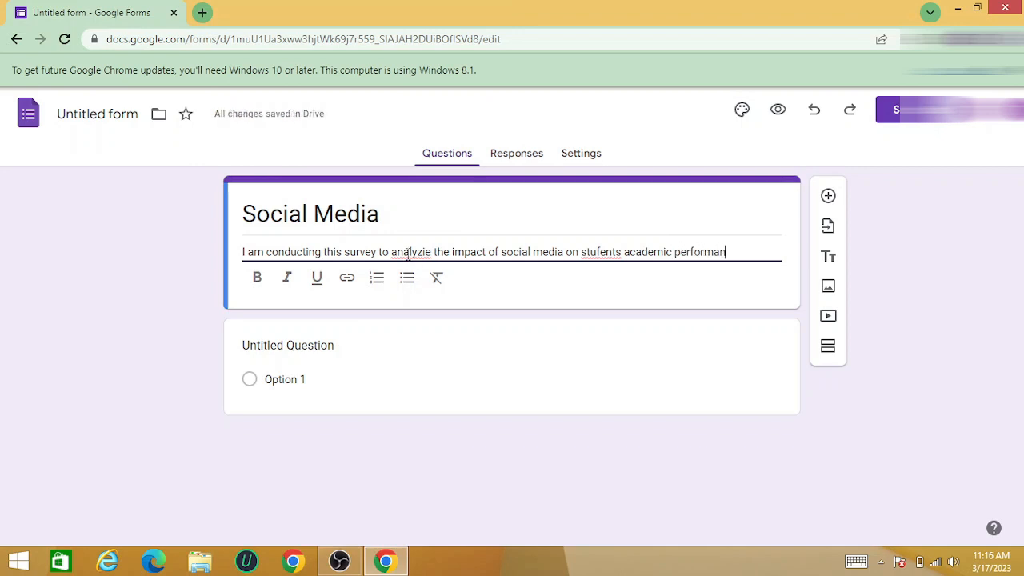
pyautogui.write('ce')
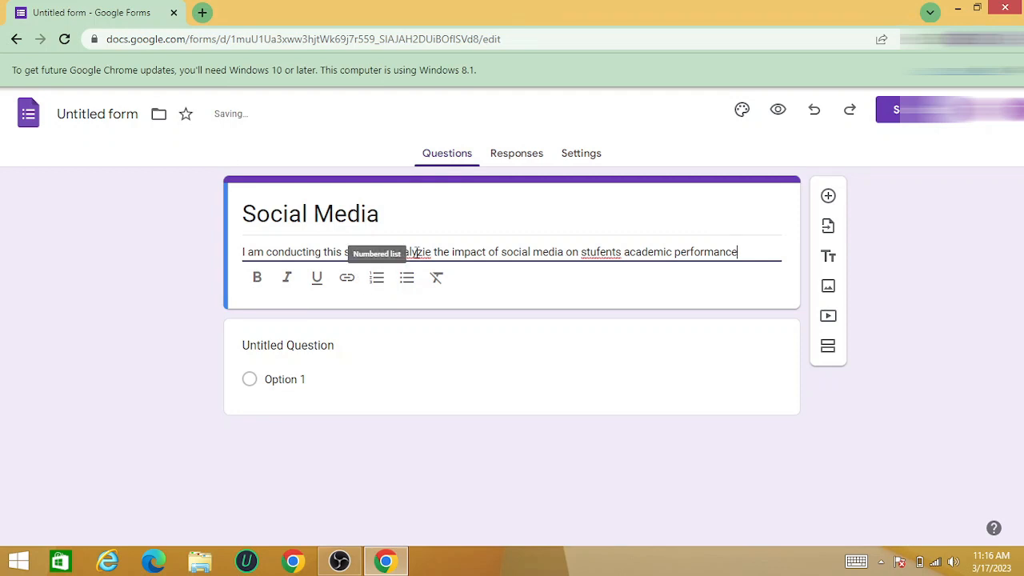
# Correct the two misspelled words in the form description to "analyze" and "students"
pyautogui.click(416, 252)
pyautogui.rightClick(417, 252)
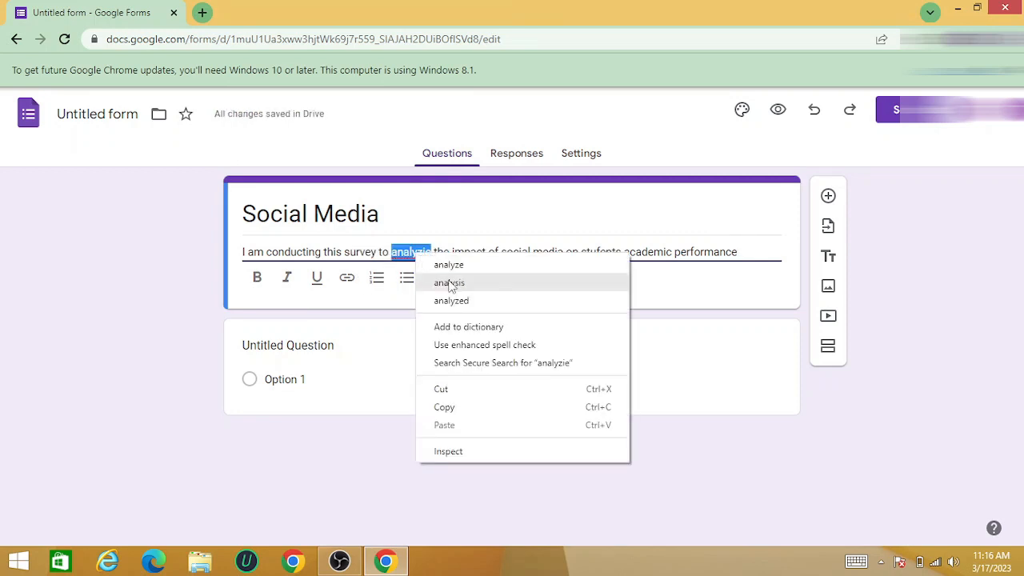
pyautogui.click(450, 263)
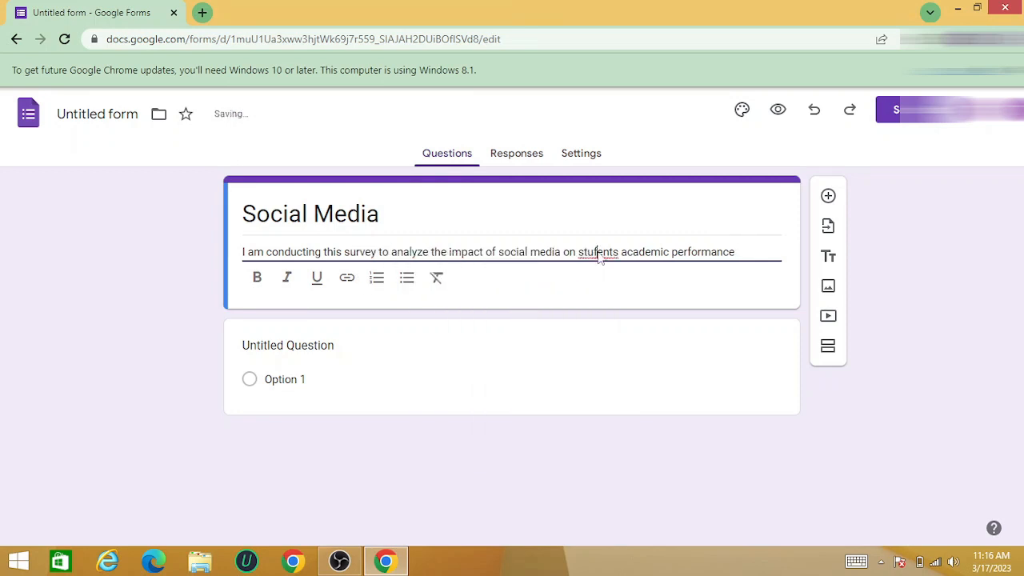
pyautogui.rightClick(597, 253)
pyautogui.click(615, 264)
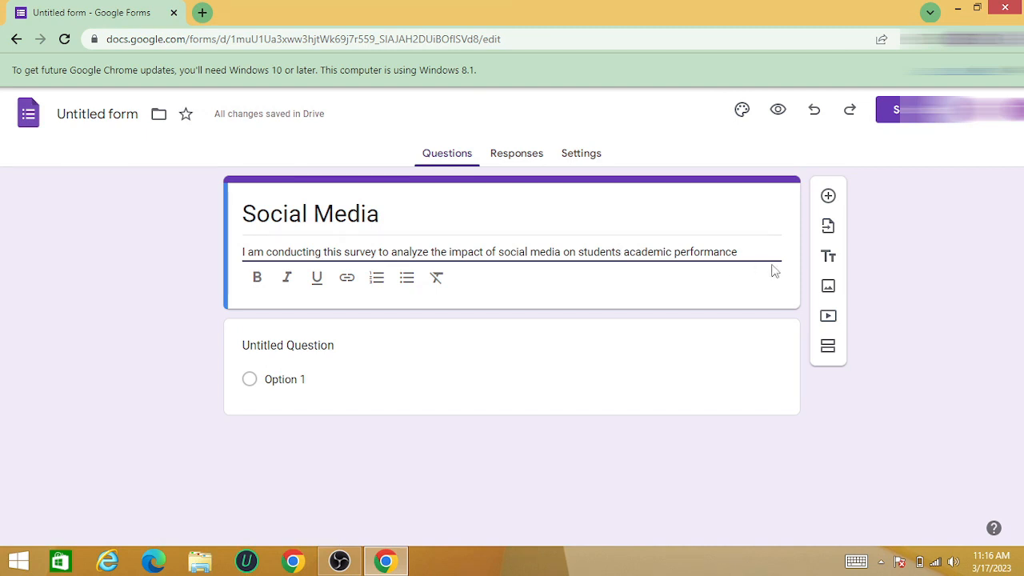
# Upload the image "social" from the Desktop as the form's custom header in the theme settings
pyautogui.click(742, 112)
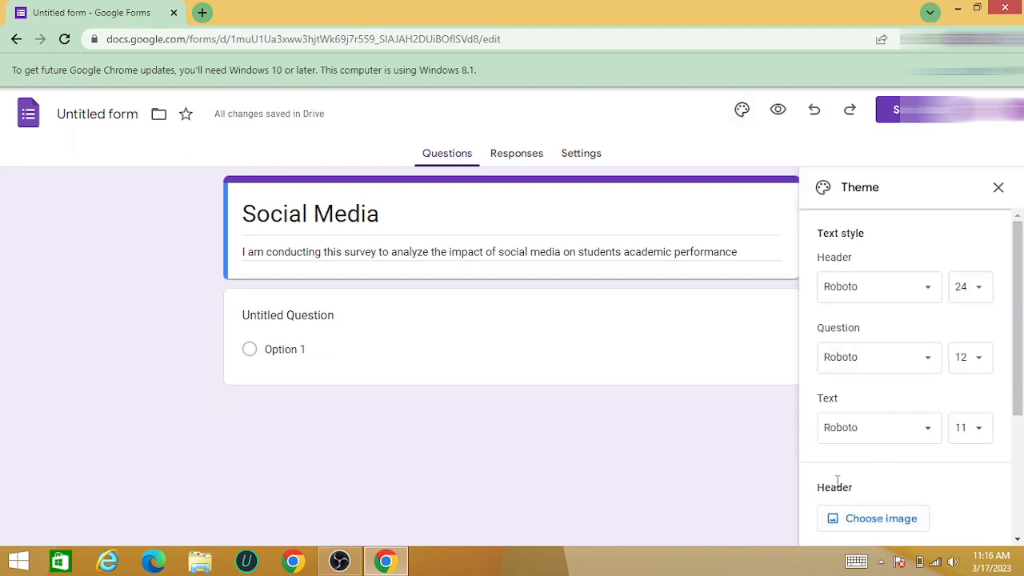
pyautogui.click(881, 518)
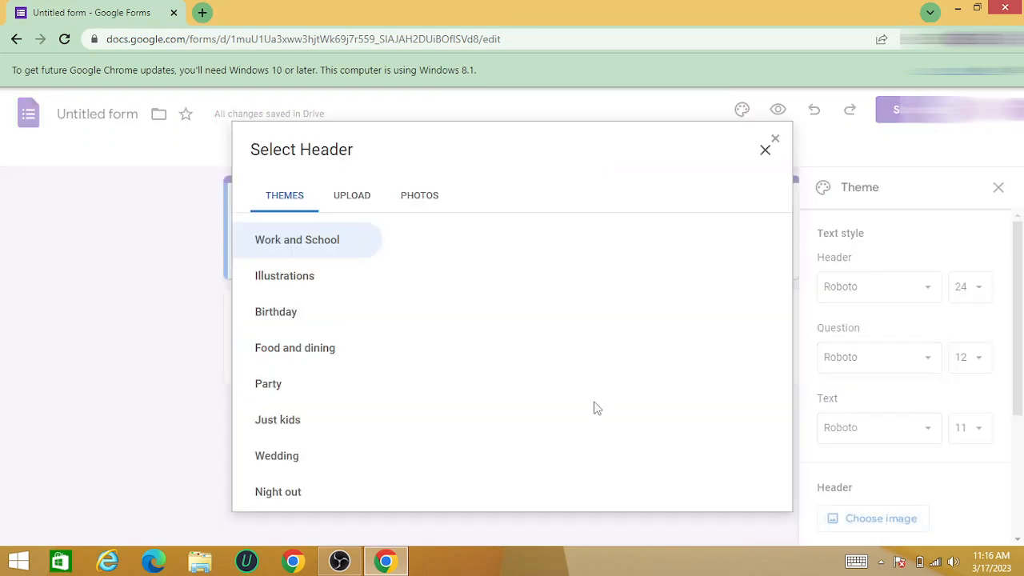
pyautogui.click(354, 201)
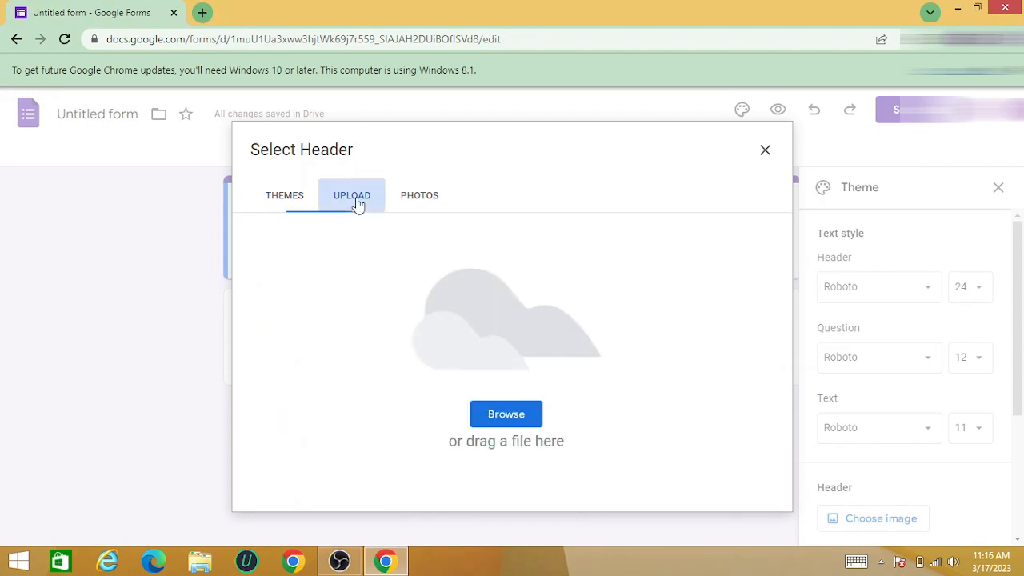
pyautogui.click(503, 414)
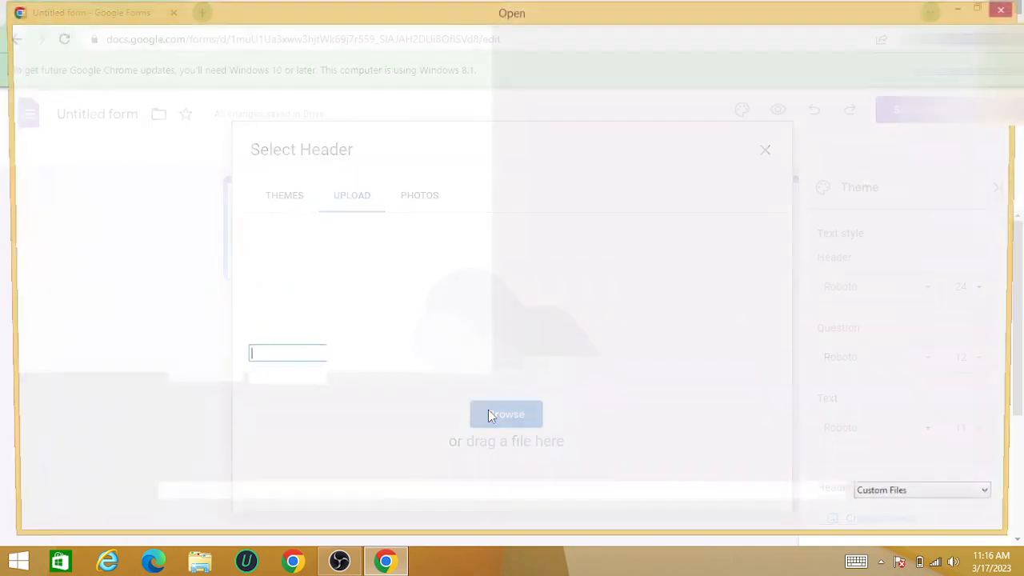
pyautogui.click(562, 276)
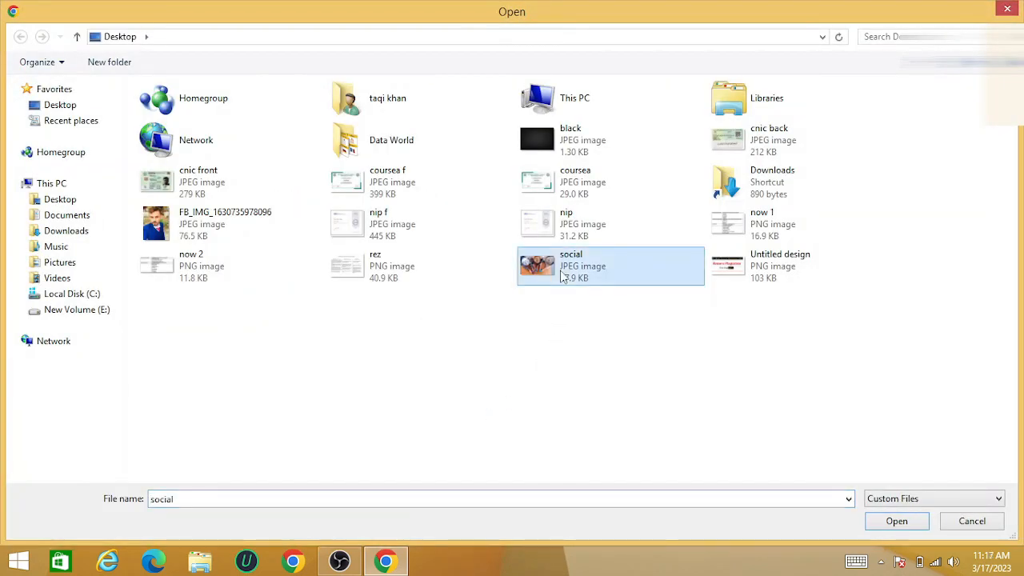
pyautogui.click(886, 524)
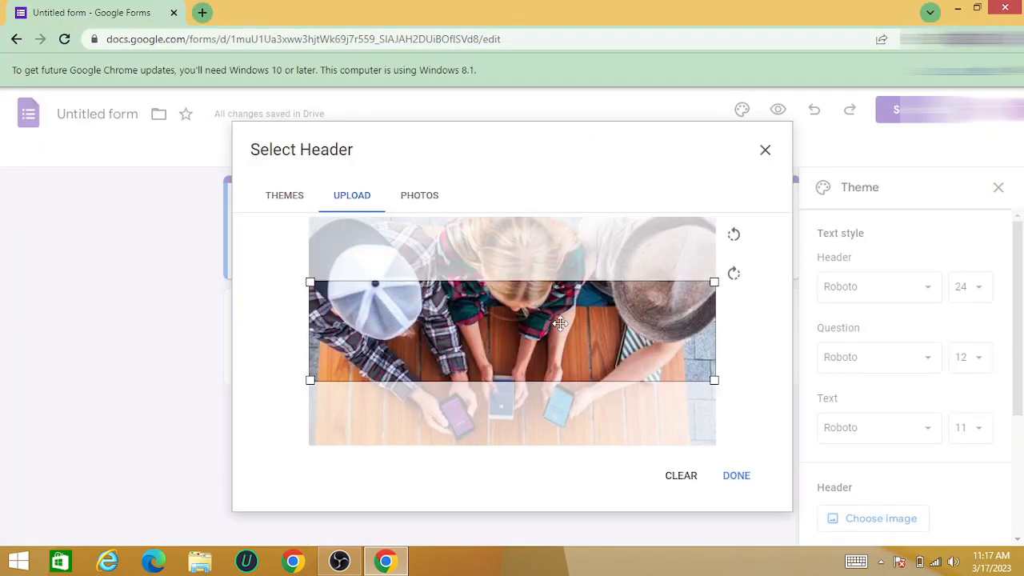
# Crop the header image to its lower part with the hands and phones, apply it, and close the theme settings
pyautogui.moveTo(560, 323); pyautogui.dragTo(562, 400)
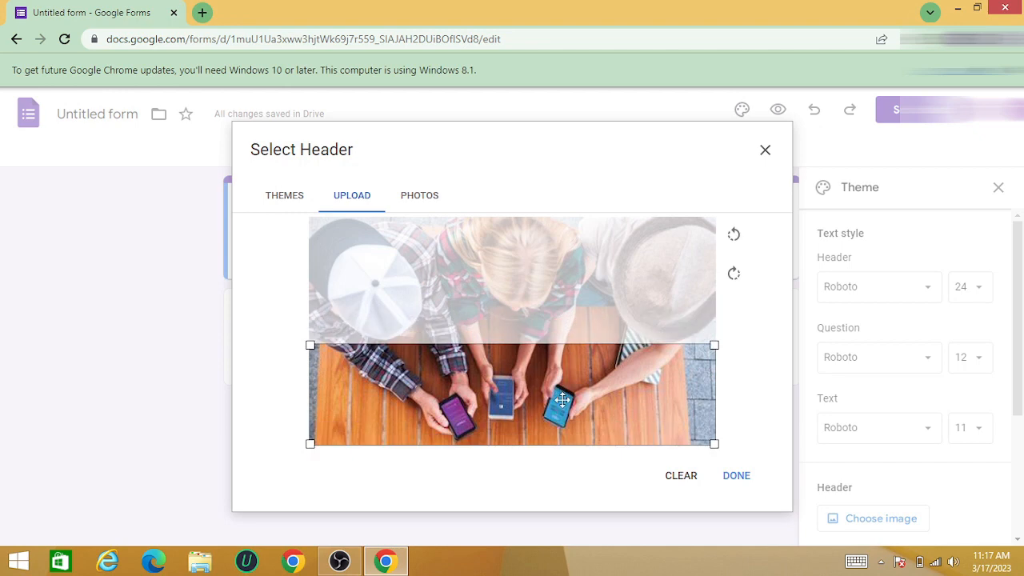
pyautogui.click(736, 475)
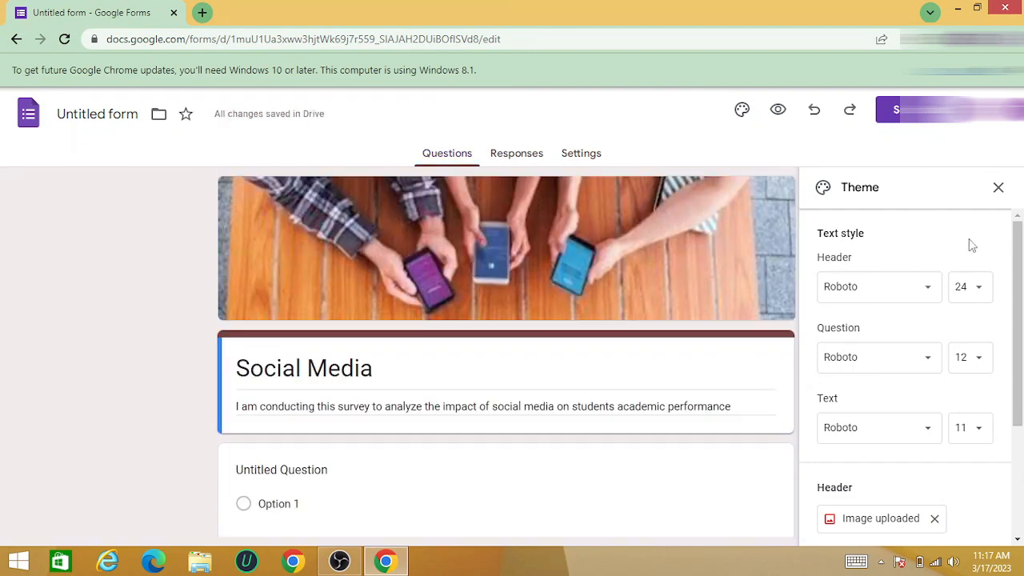
pyautogui.click(997, 189)
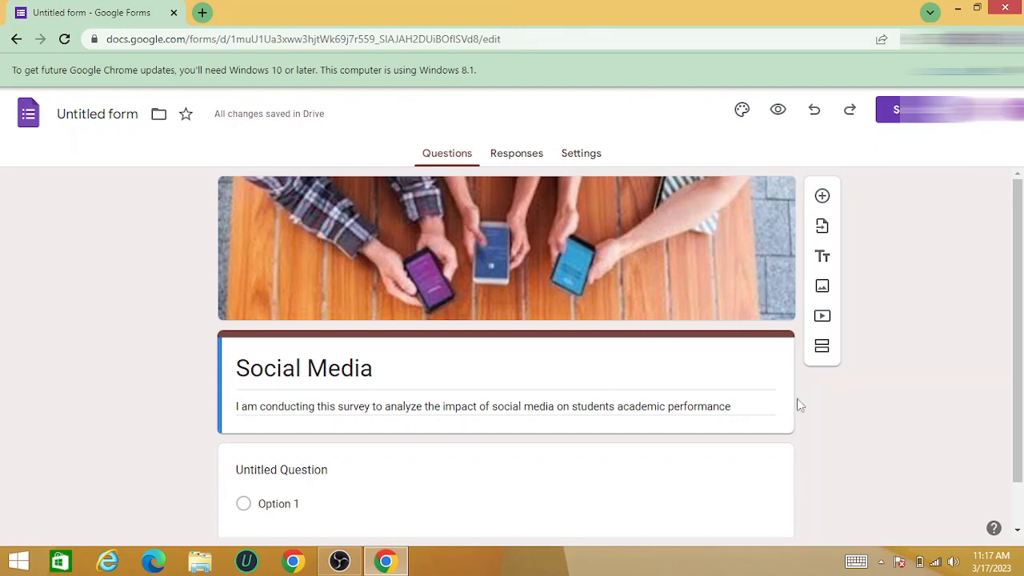
# Add a new section after the form's title and description
pyautogui.scroll(-1, 1020, 497)
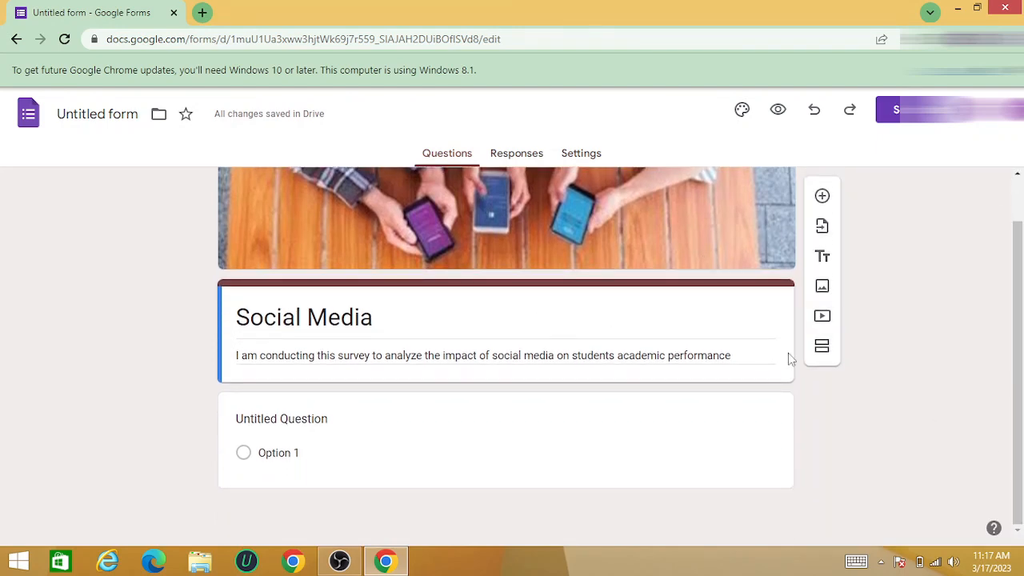
pyautogui.scroll(1, 1018, 209)
pyautogui.scroll(1, 1018, 210)
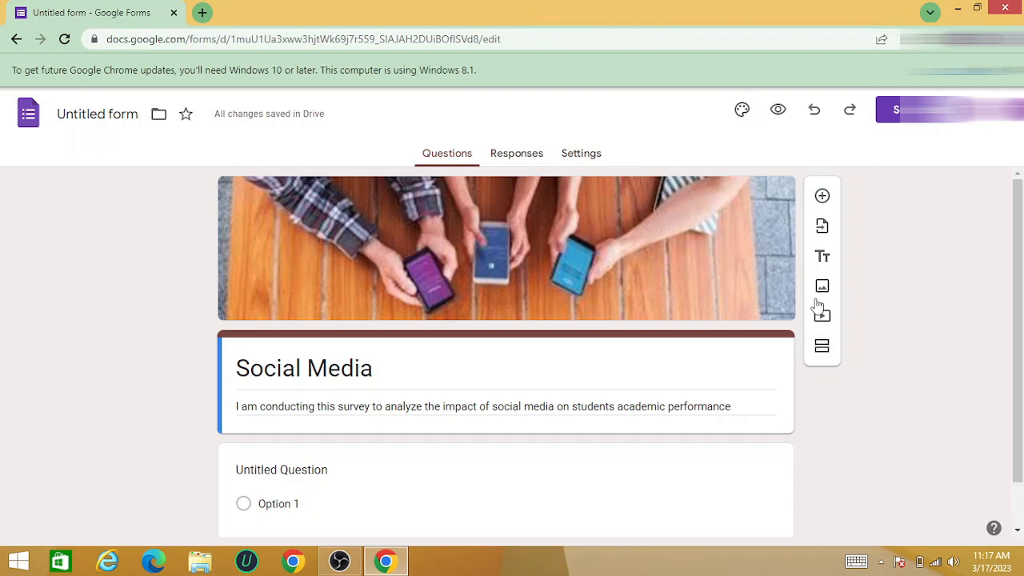
pyautogui.click(822, 349)
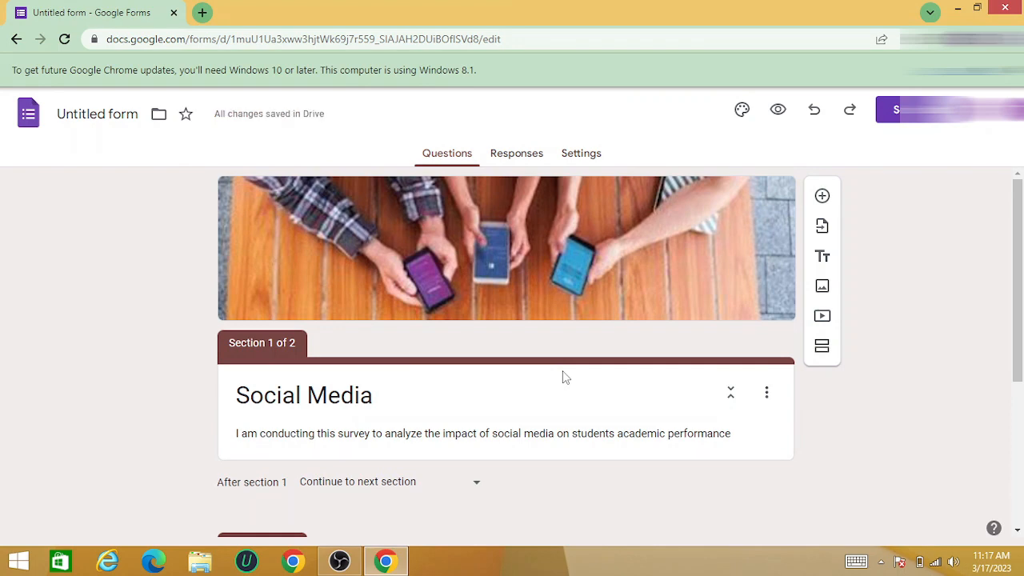
# Replace the title of the second section with "Demographics"
pyautogui.scroll(-2, 565, 377)
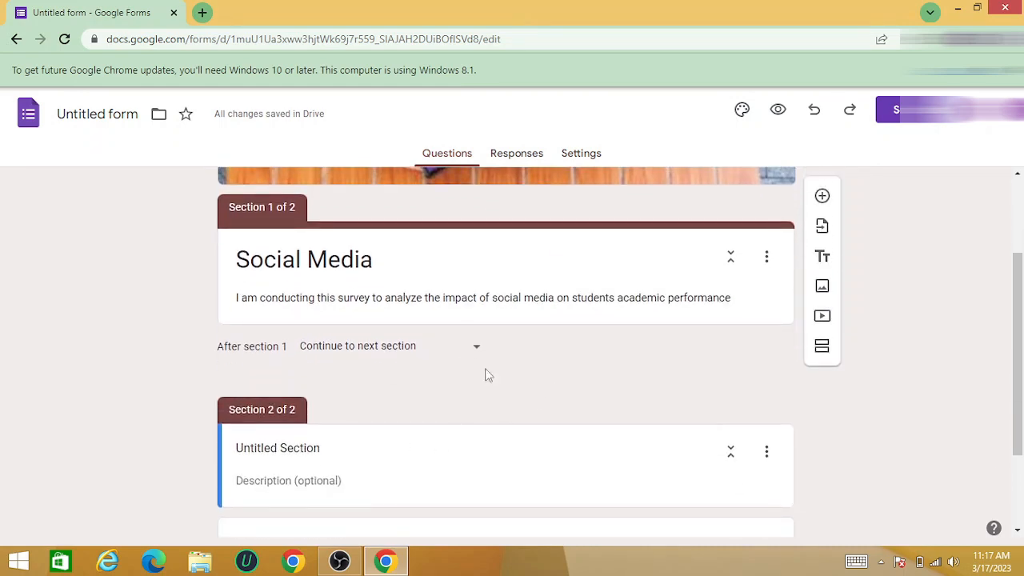
pyautogui.scroll(-1, 290, 394)
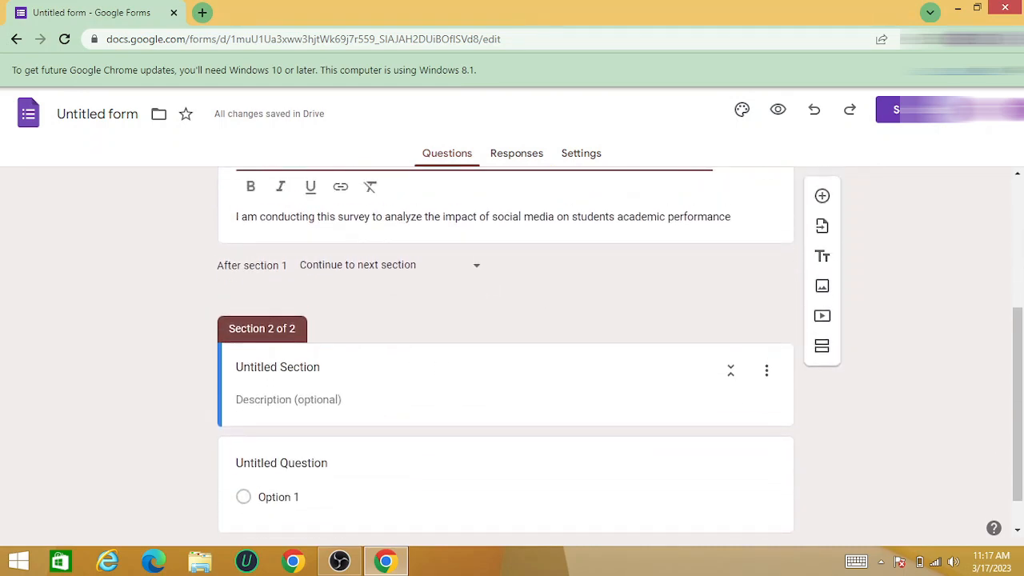
pyautogui.doubleClick(267, 366)
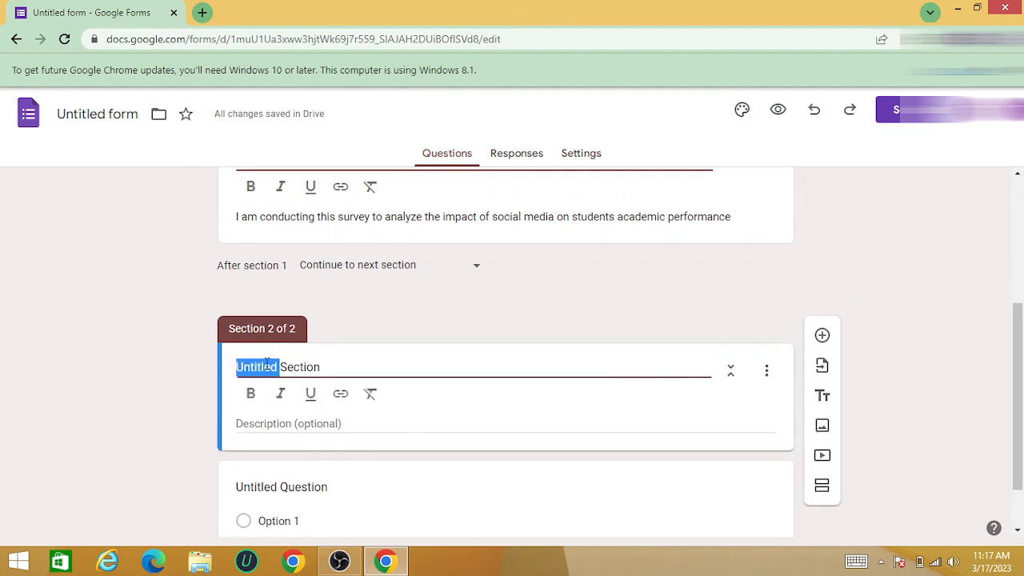
pyautogui.click(323, 367)
pyautogui.press('BackSpace')
pyautogui.press('BackSpace')
pyautogui.press('BackSpace')
pyautogui.press('BackSpace')
pyautogui.press('BackSpace')
pyautogui.press('BackSpace')
pyautogui.press('BackSpace')
pyautogui.press('BackSpace')
pyautogui.press('BackSpace')
pyautogui.press('BackSpace')
pyautogui.press('BackSpace')
pyautogui.press('BackSpace')
pyautogui.press('BackSpace')
pyautogui.press('BackSpace')
pyautogui.press('BackSpace')
pyautogui.press('BackSpace')
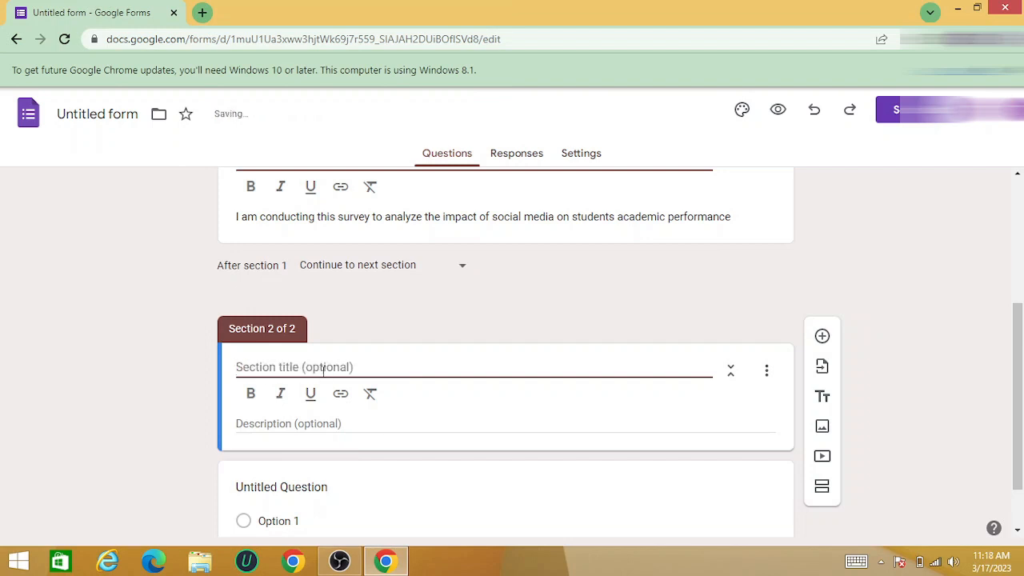
pyautogui.write('Demographics')
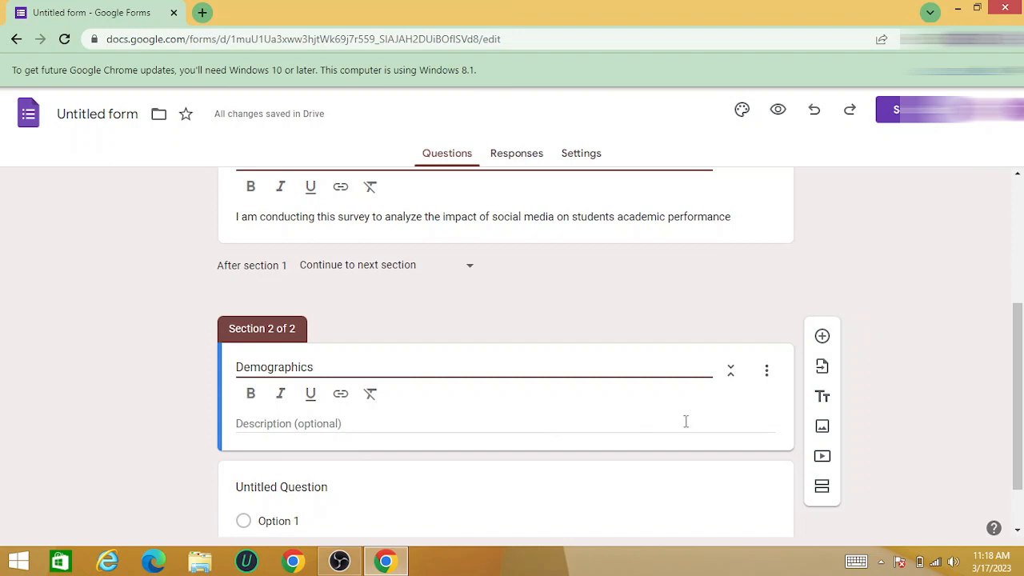
# Replace the untitled question in the Demographics section with "What is your name?"
pyautogui.scroll(-1, 564, 345)
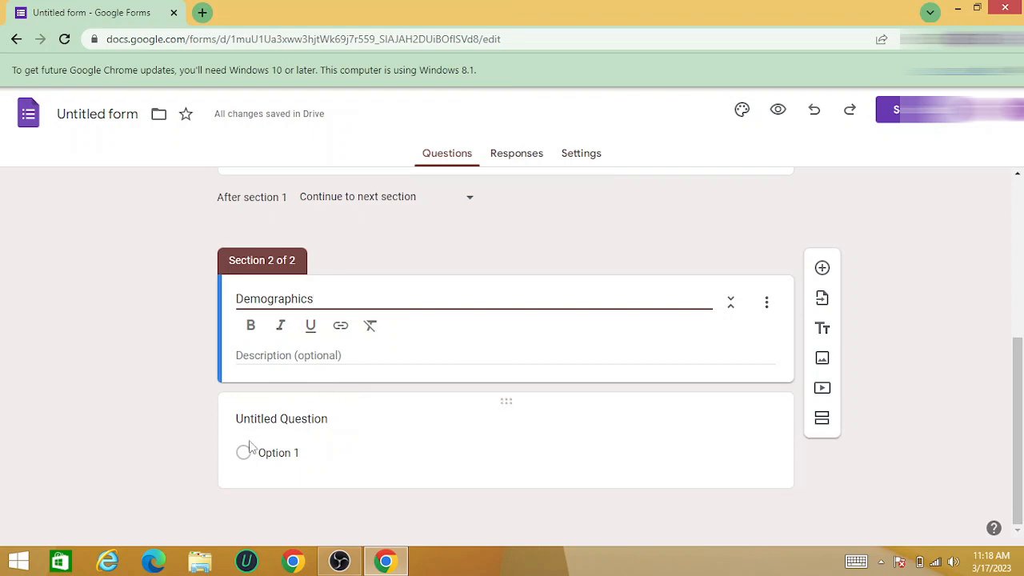
pyautogui.click(288, 418)
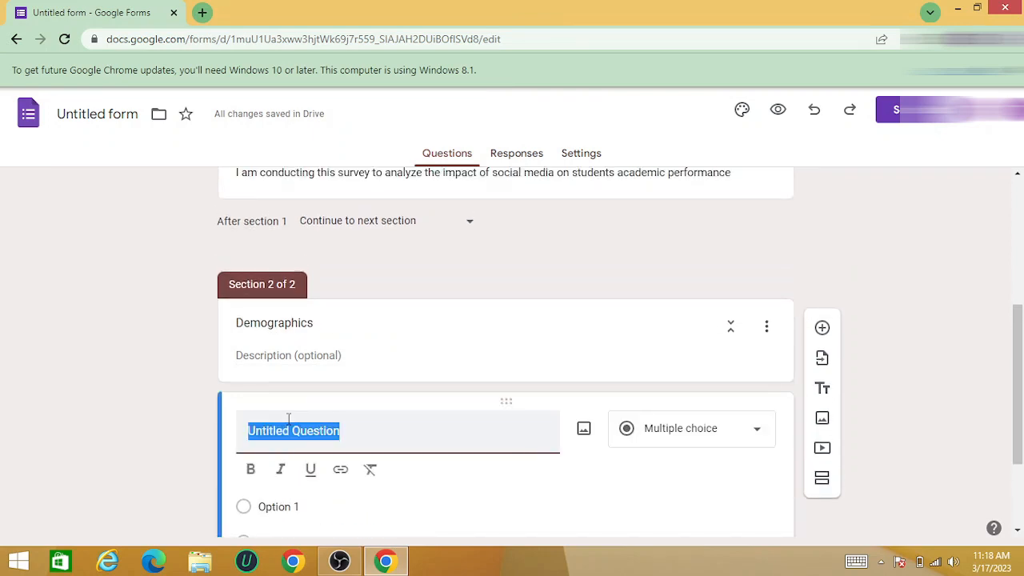
pyautogui.write('W')
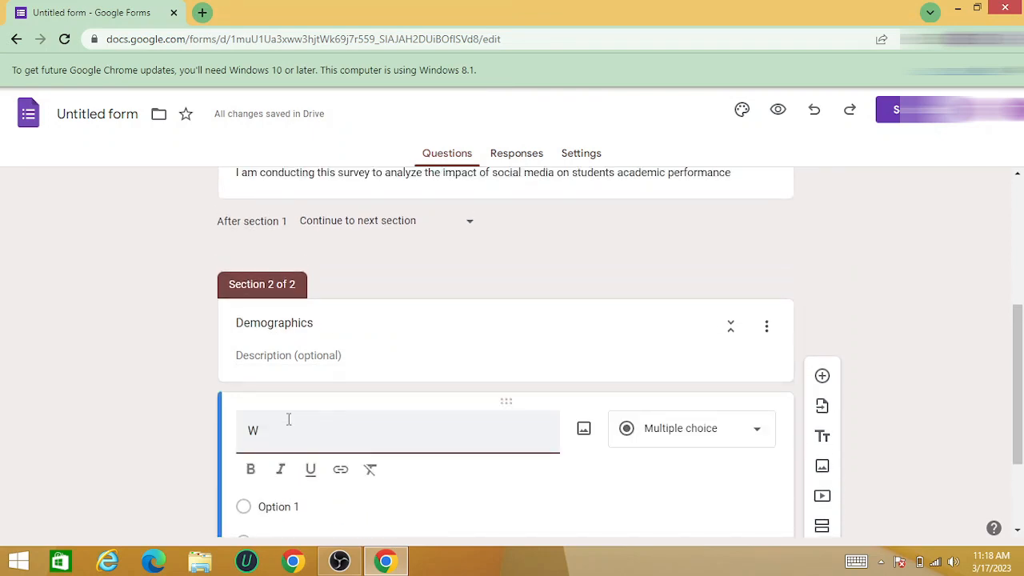
pyautogui.write('hat ')
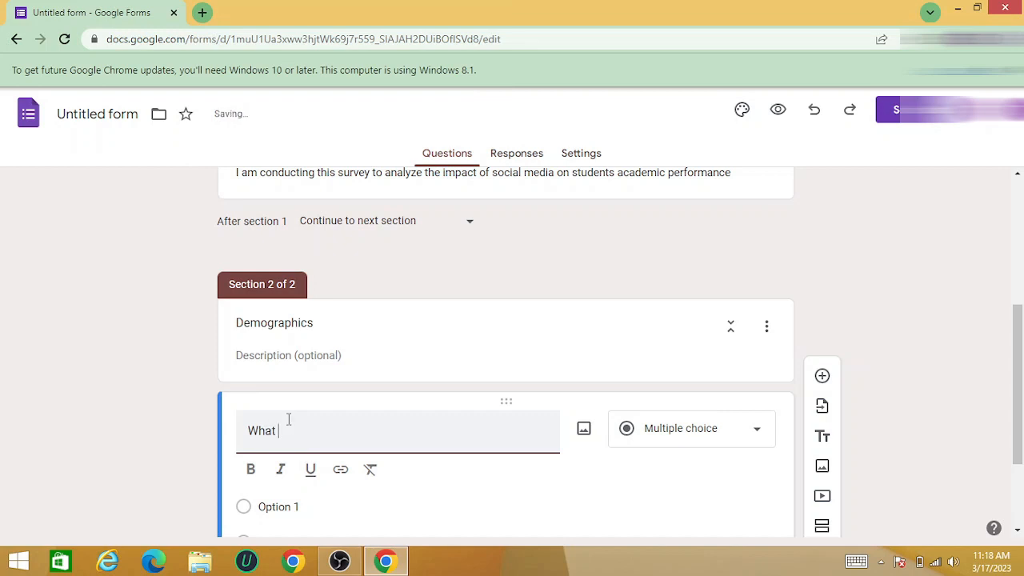
pyautogui.write('is your name?')
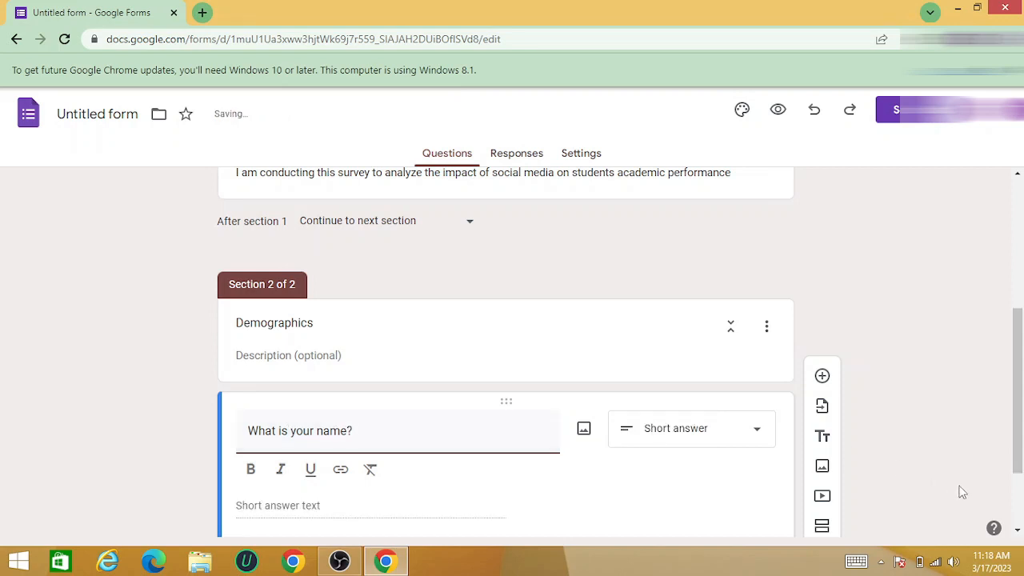
# View the available question types, keep the name question as Short answer, and make it required
pyautogui.scroll(-2, 1019, 500)
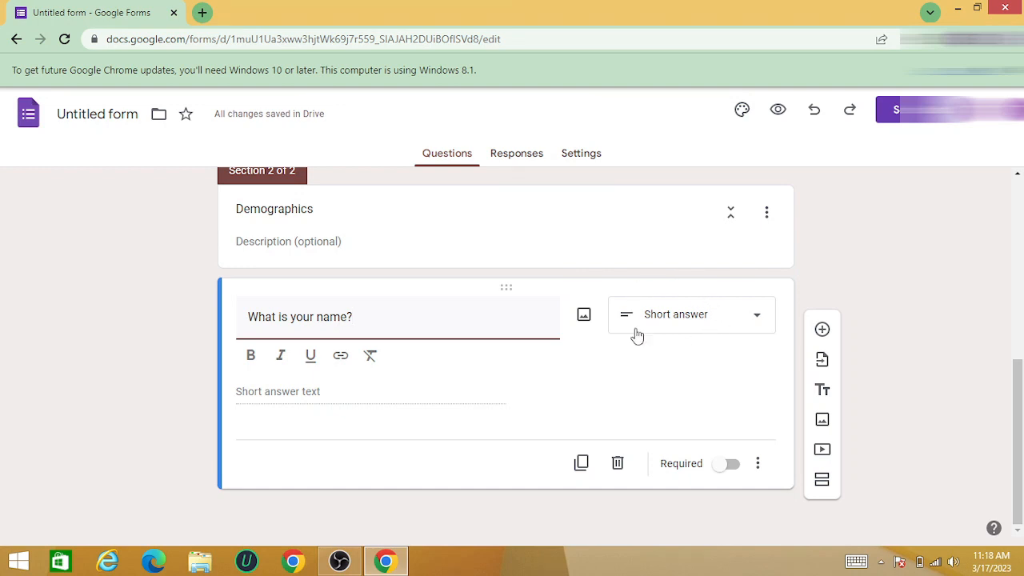
pyautogui.click(757, 326)
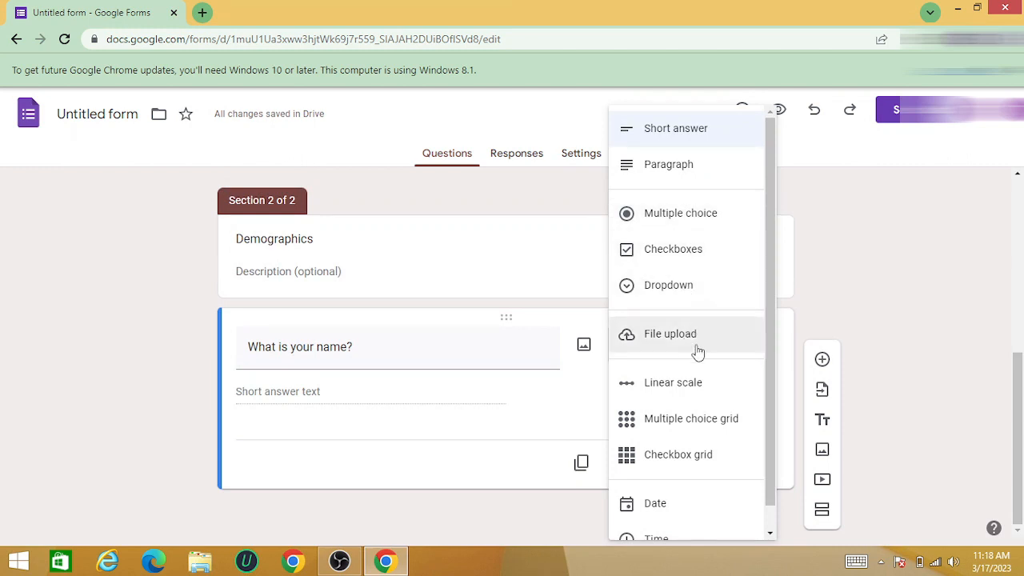
pyautogui.click(489, 417)
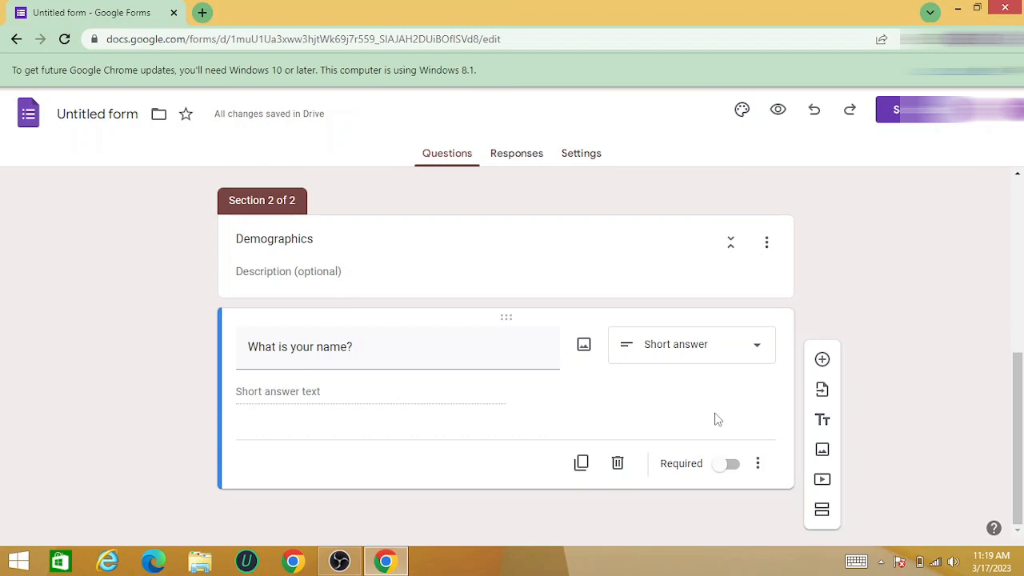
pyautogui.click(729, 464)
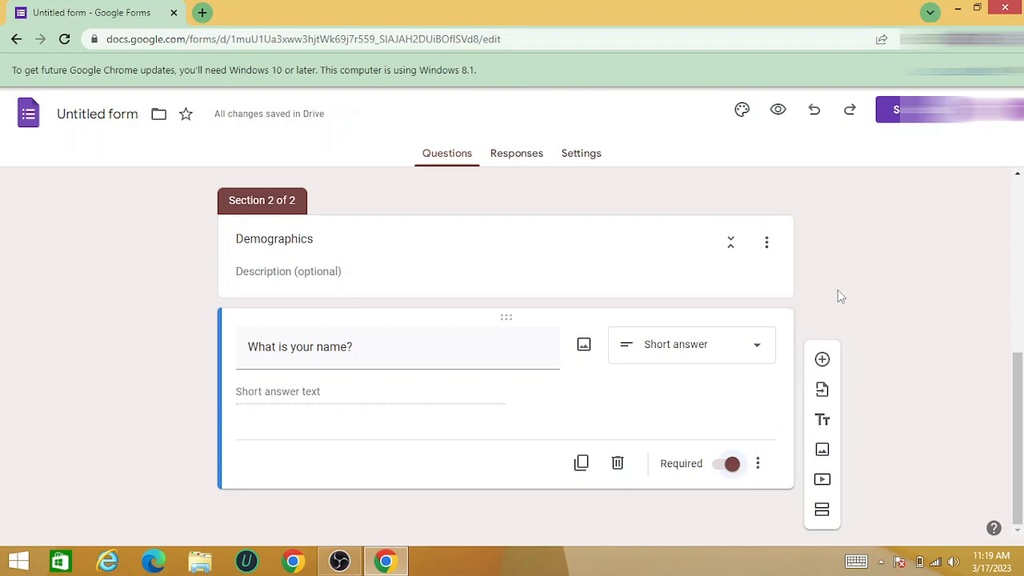
# Add a new question reading "Age?" below the name question
pyautogui.click(822, 361)
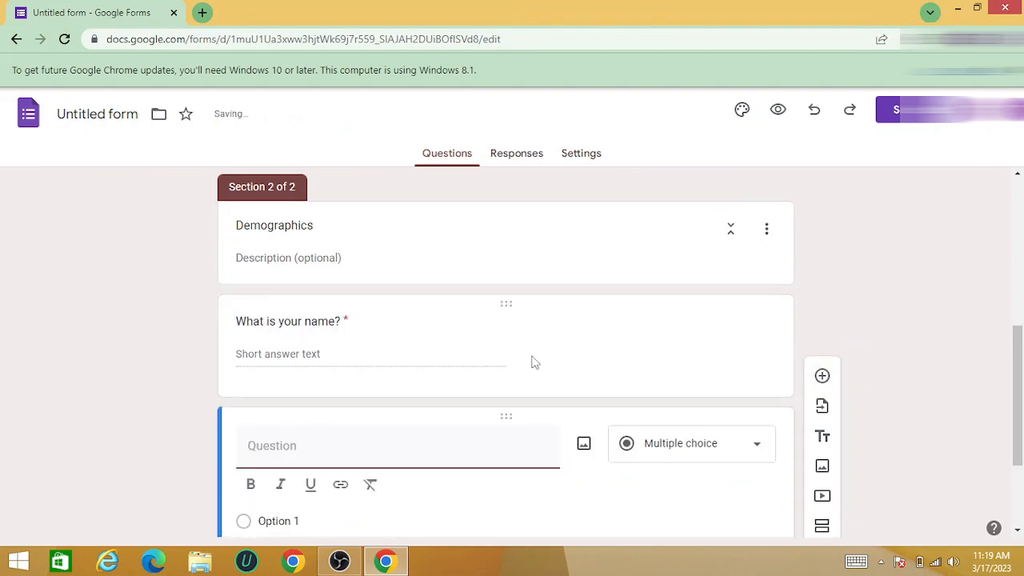
pyautogui.write('A')
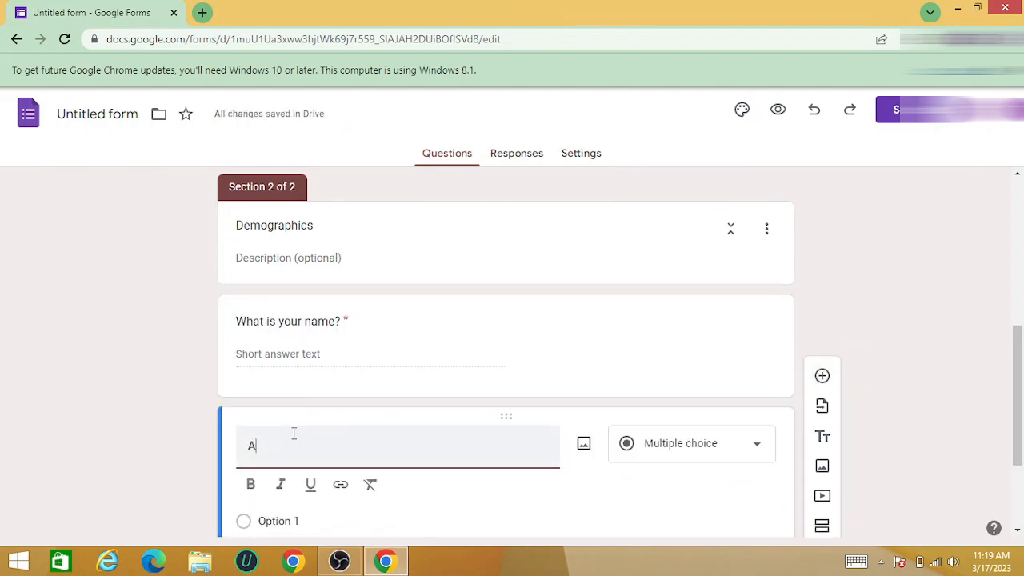
pyautogui.write('ge?')
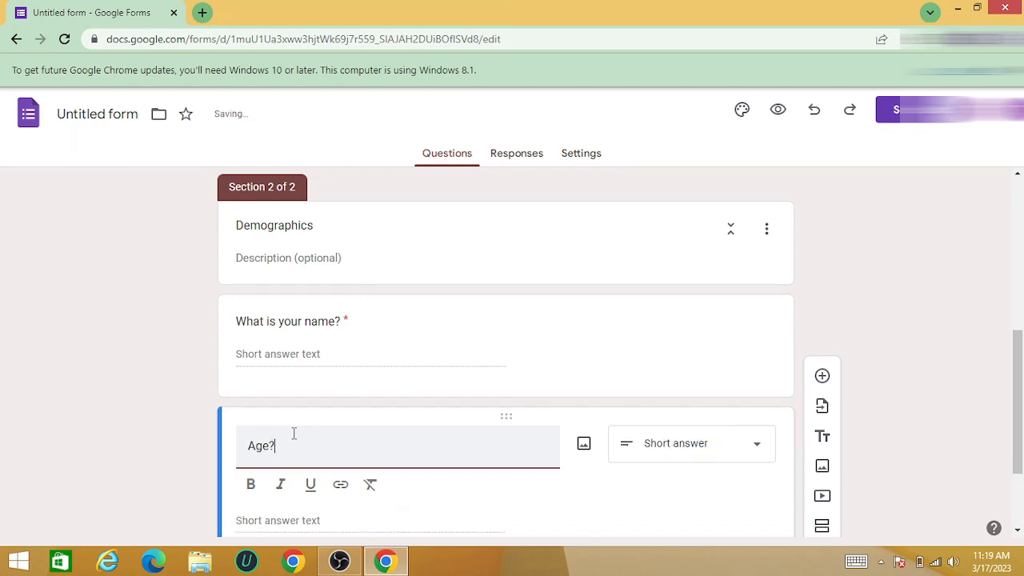
pyautogui.press('Return')
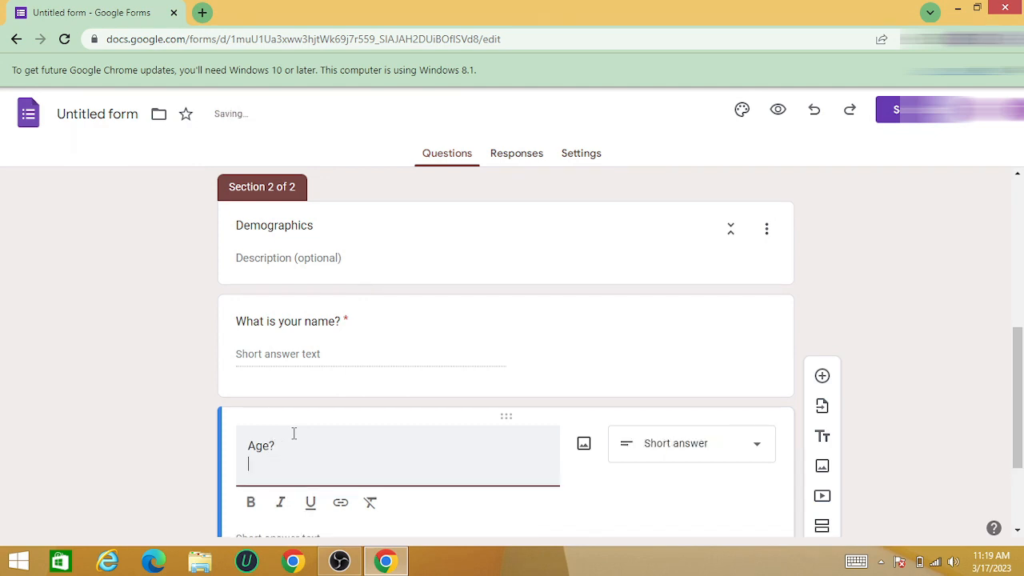
pyautogui.press('BackSpace')
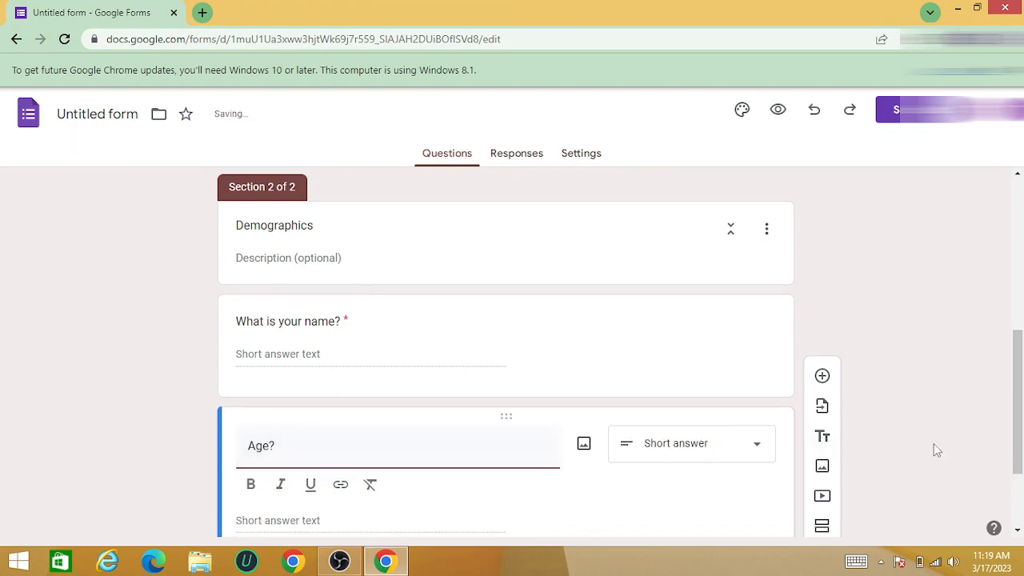
# Change the type of the "Age?" question to Multiple choice
pyautogui.scroll(-2, 1020, 494)
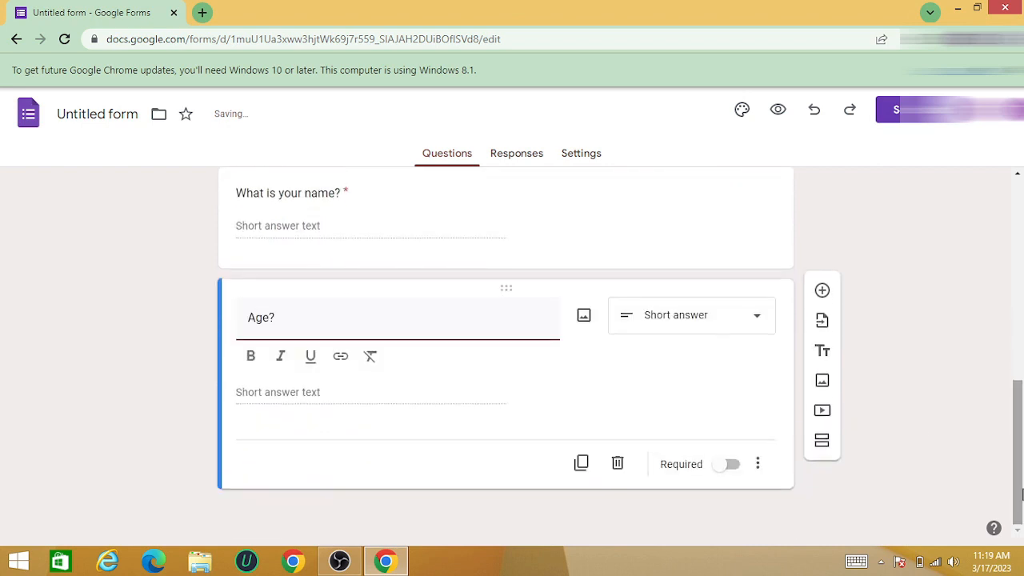
pyautogui.click(756, 322)
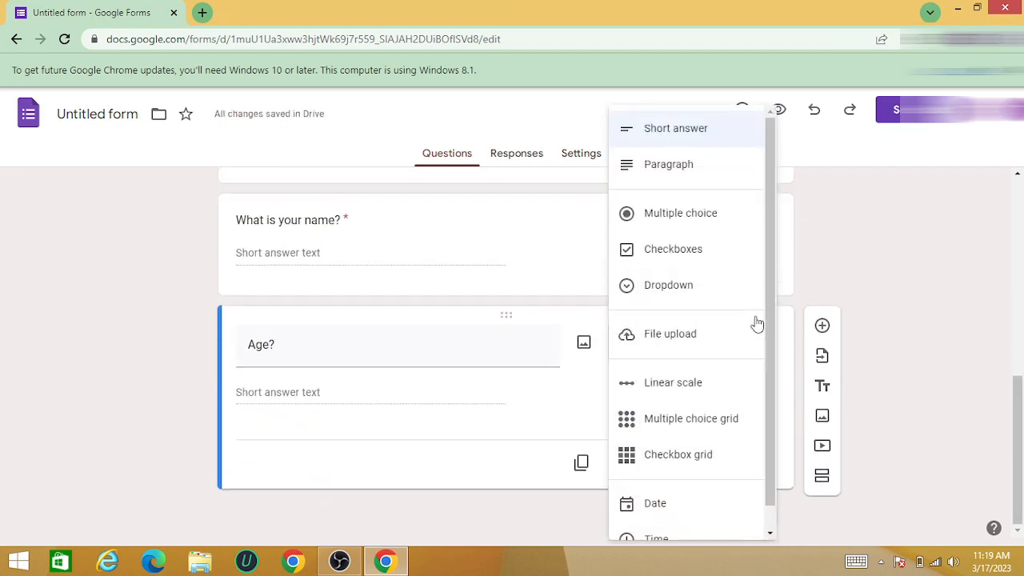
pyautogui.click(697, 213)
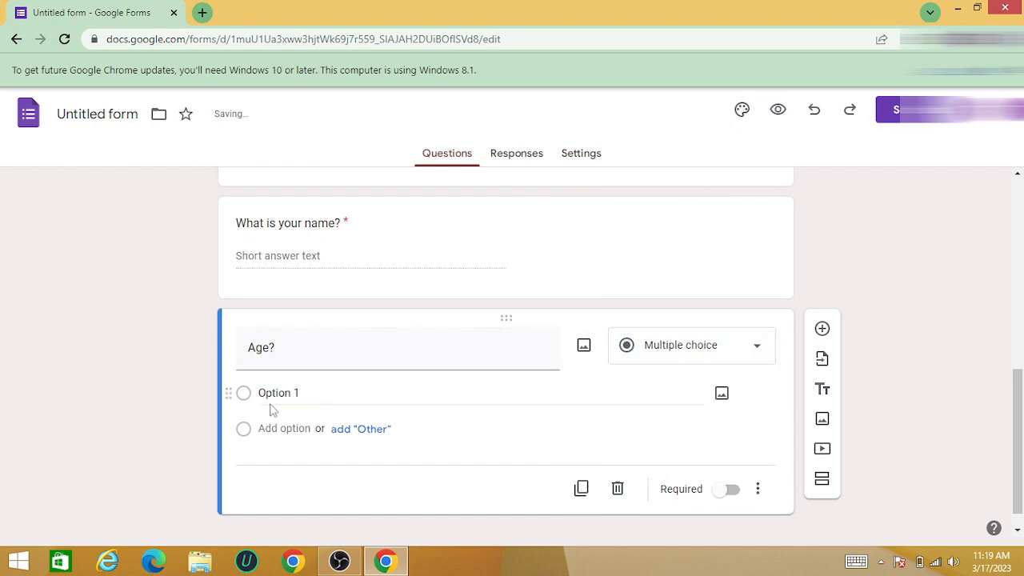
# Give the "Age?" question the three answer options 20, 30 and 40
pyautogui.click(260, 393)
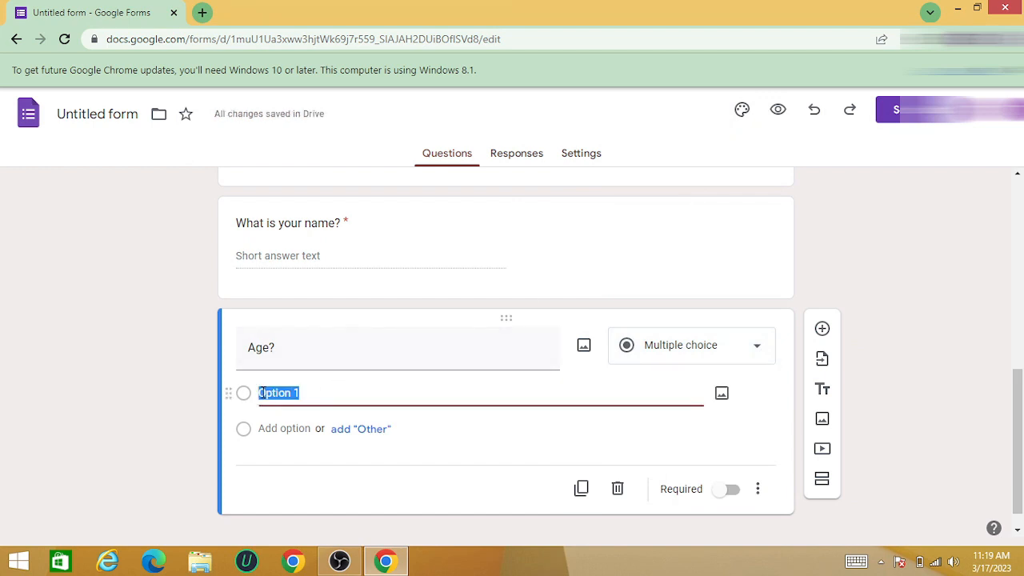
pyautogui.write('20')
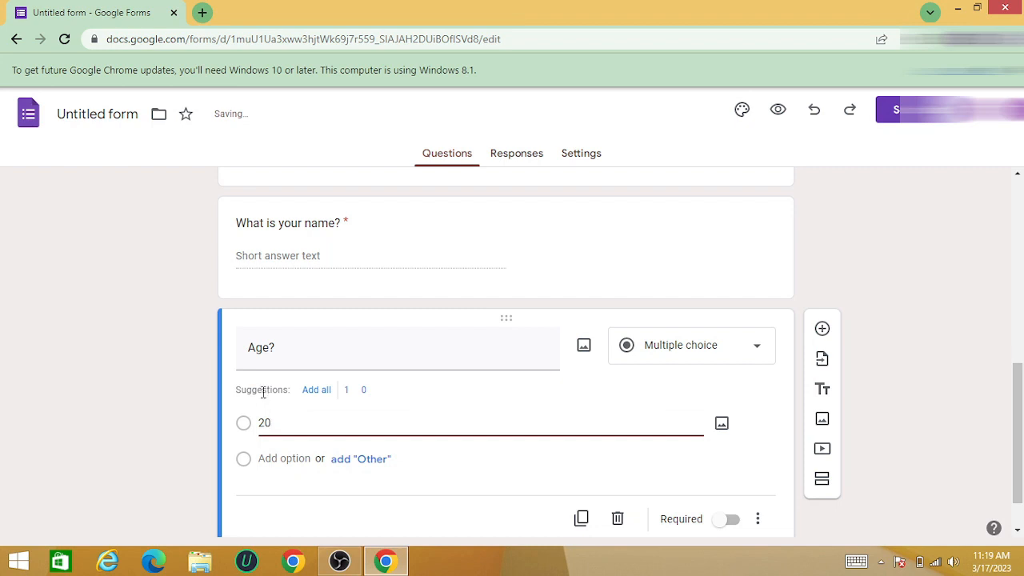
pyautogui.press('Return')
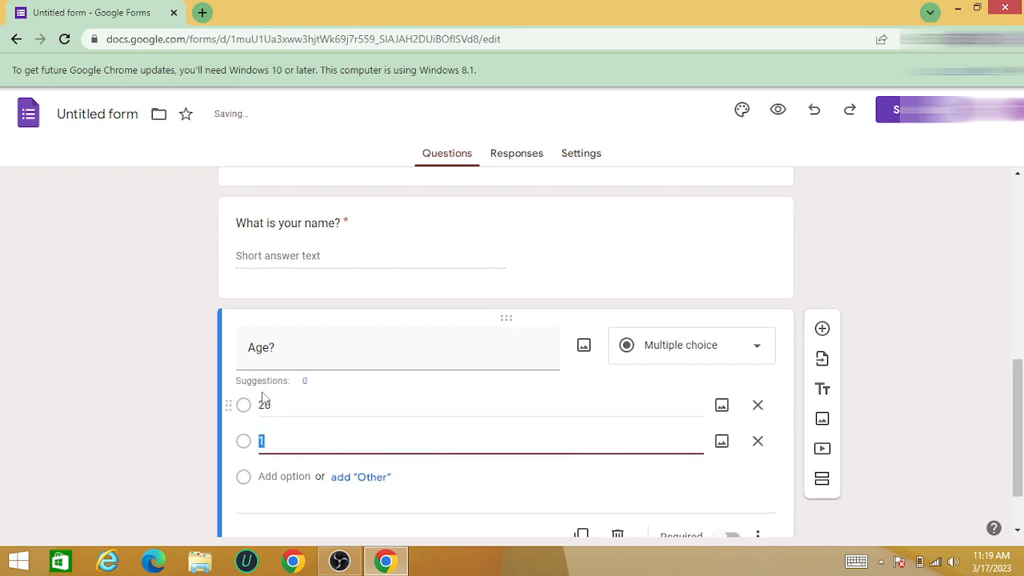
pyautogui.write('30')
pyautogui.press('Return')
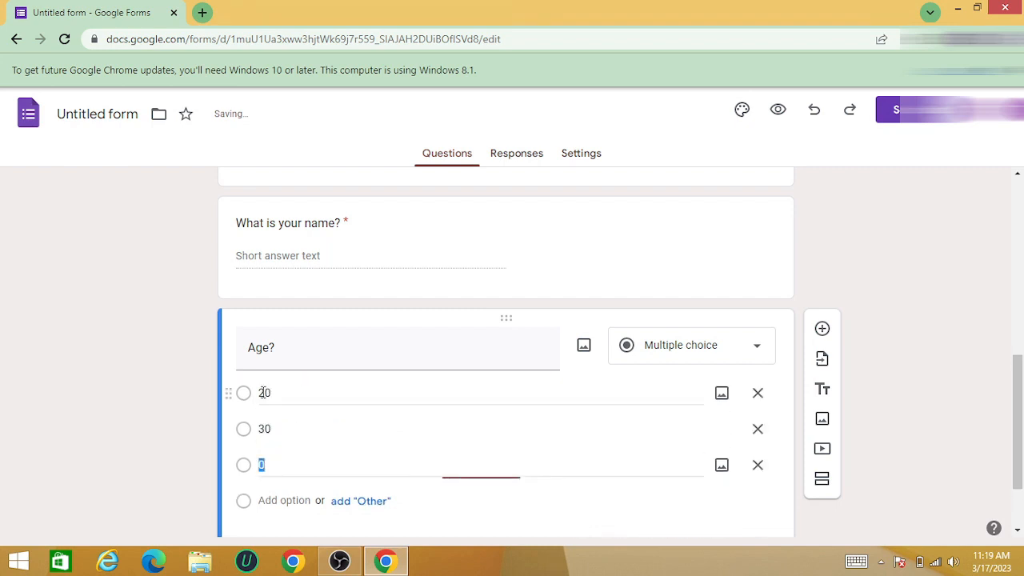
pyautogui.write('40')
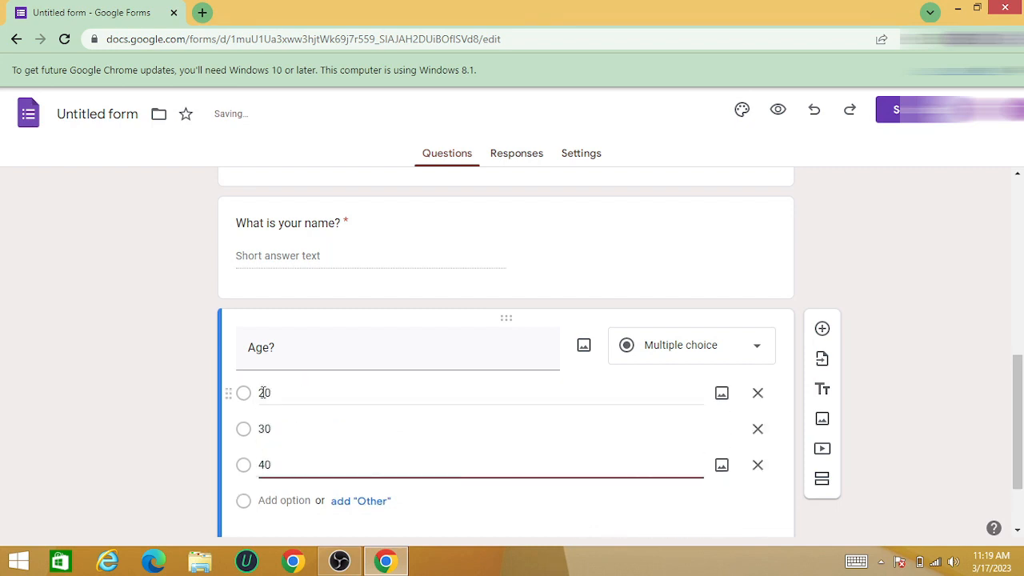
# Add a new question reading "Gender ?" below the age question
pyautogui.click(822, 331)
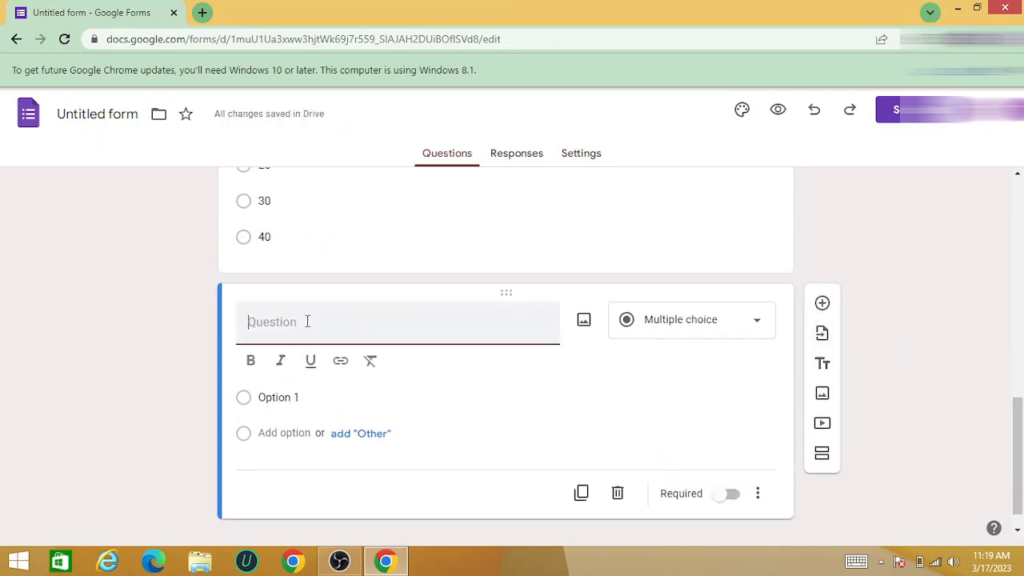
pyautogui.write('Gender of')
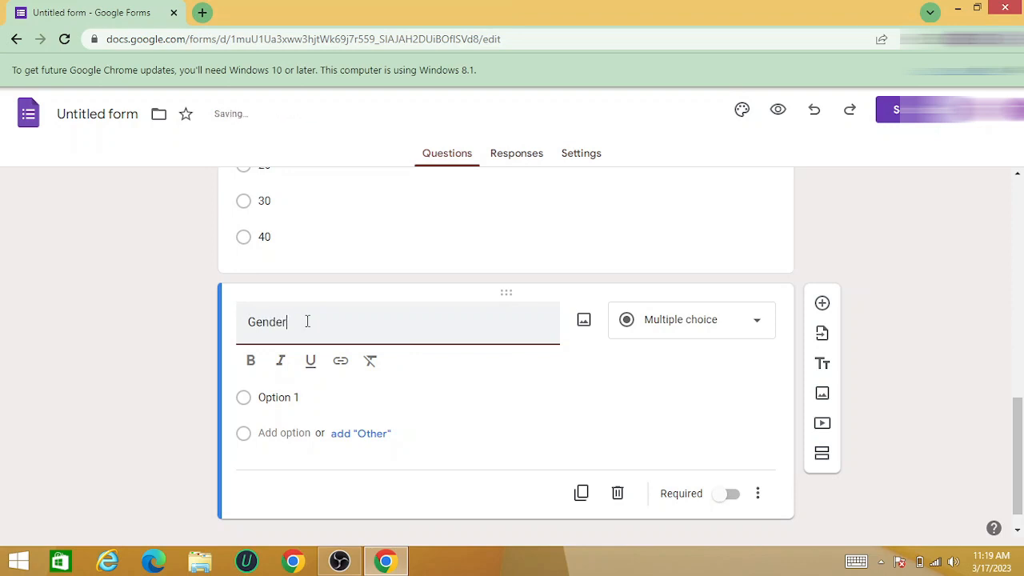
pyautogui.press('BackSpace')
pyautogui.press('BackSpace')
pyautogui.write('?')
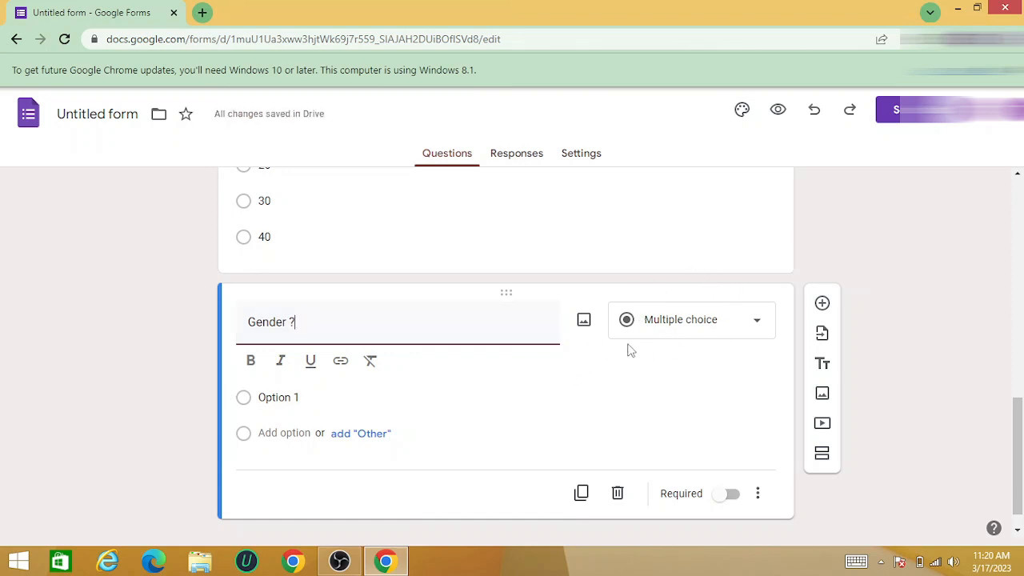
# Give the "Gender ?" question the answer options Male and Female
pyautogui.click(296, 395)
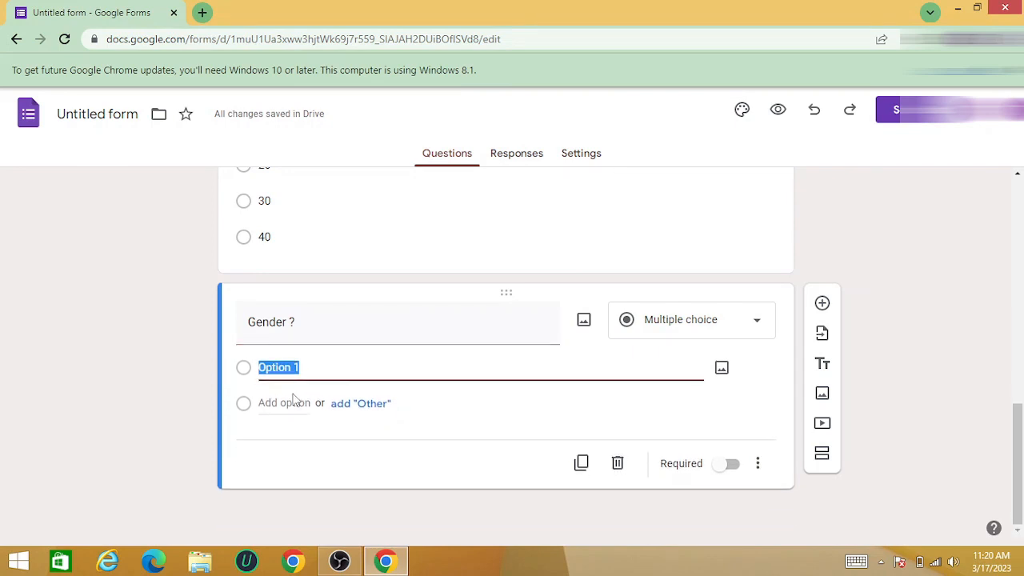
pyautogui.write('Male')
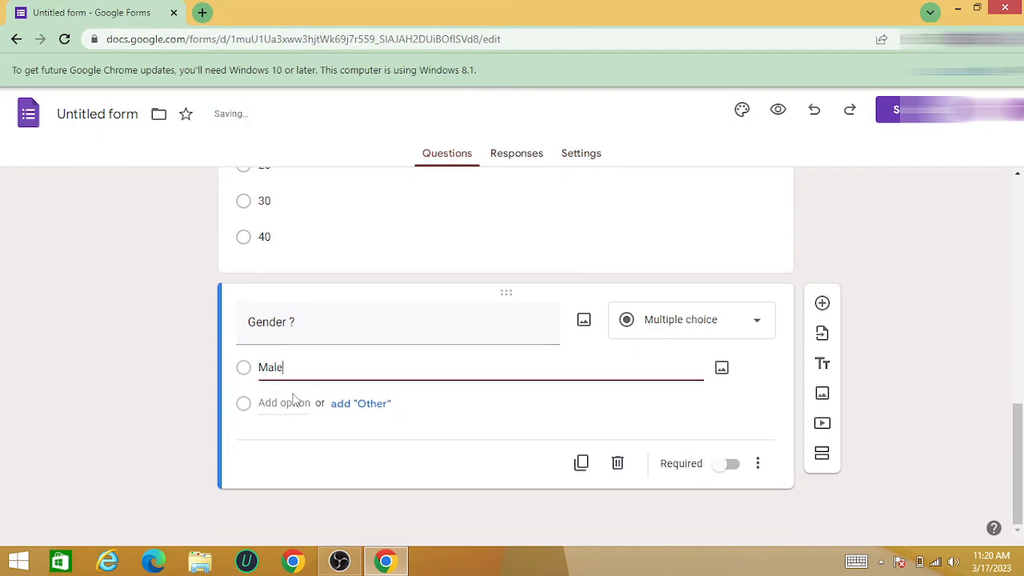
pyautogui.click(294, 402)
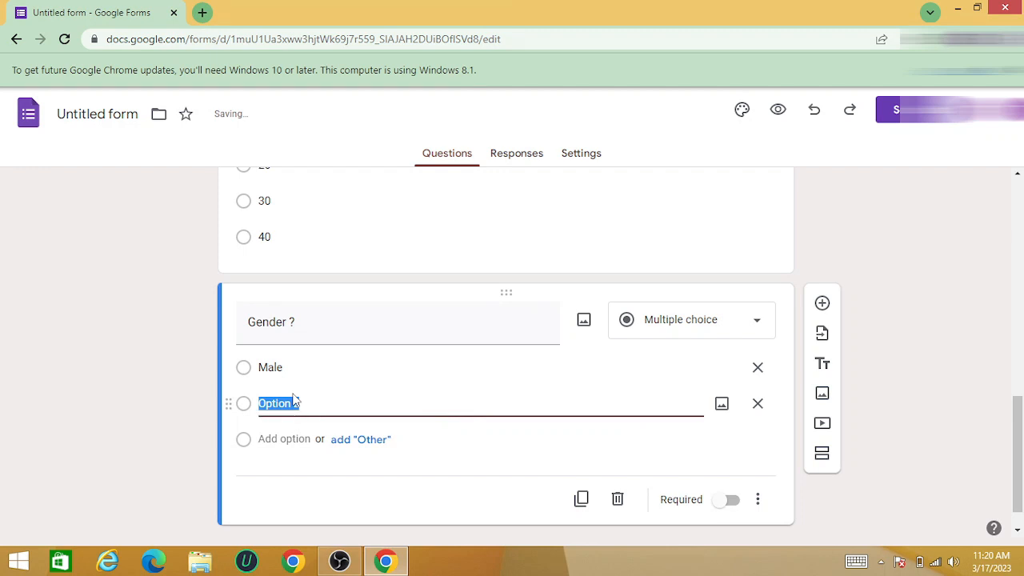
pyautogui.write('Female')
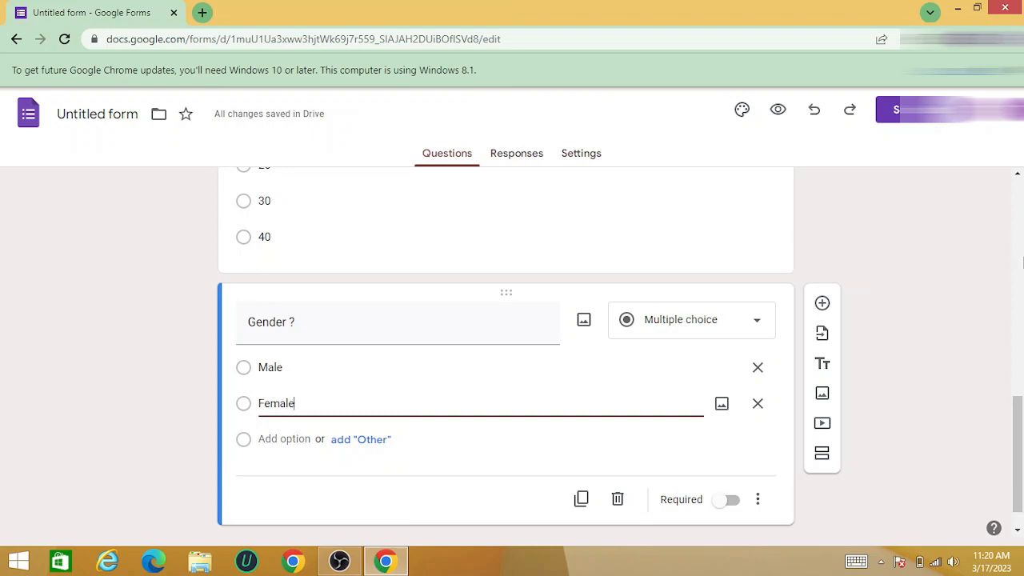
# Return to the start of the form and view the theme's text style, header, color and background options
pyautogui.click(1022, 258)
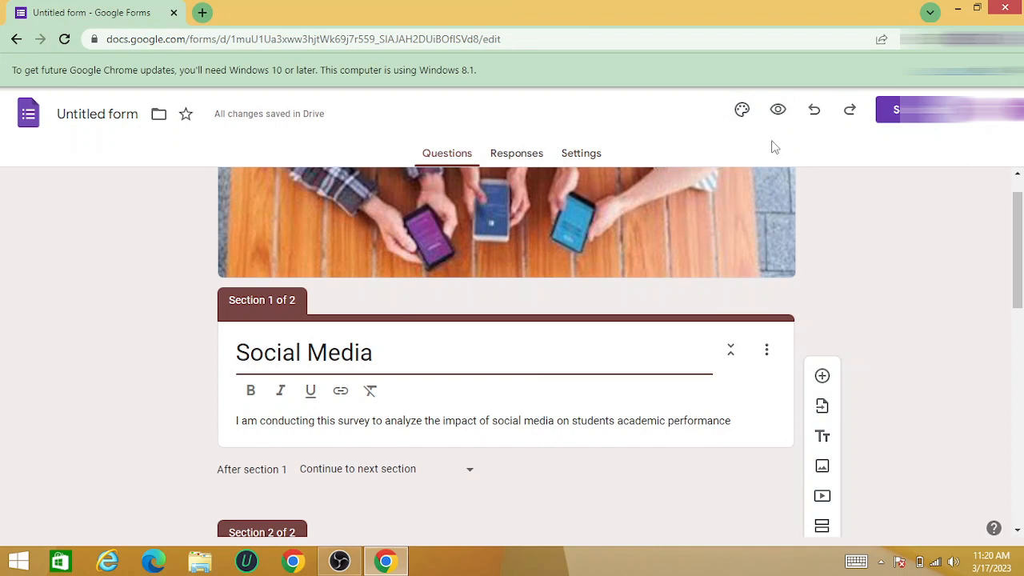
pyautogui.click(742, 112)
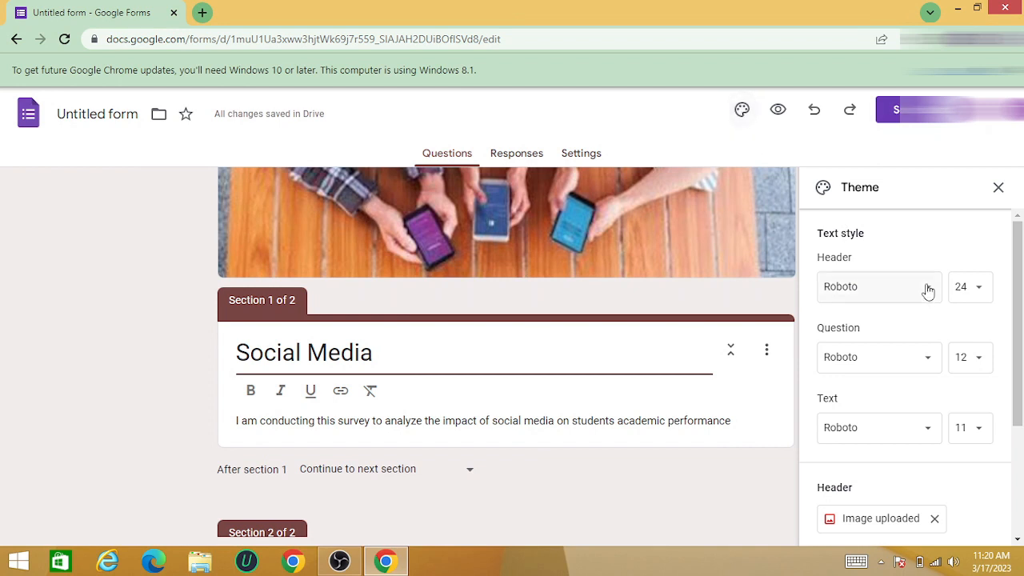
pyautogui.moveTo(1020, 328); pyautogui.dragTo(1019, 435)
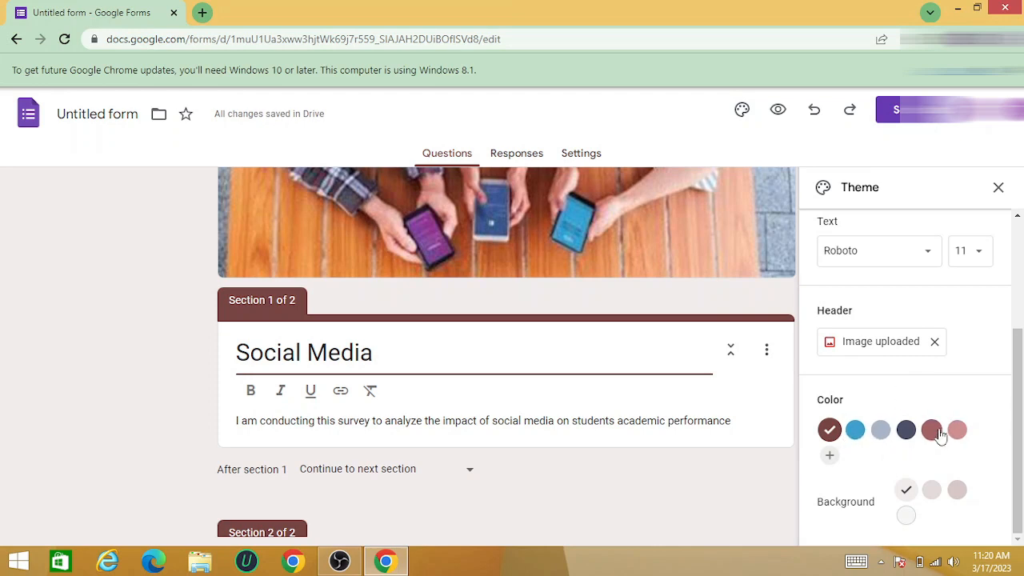
# View the options for sending the form by email, then close them without sending
pyautogui.click(904, 112)
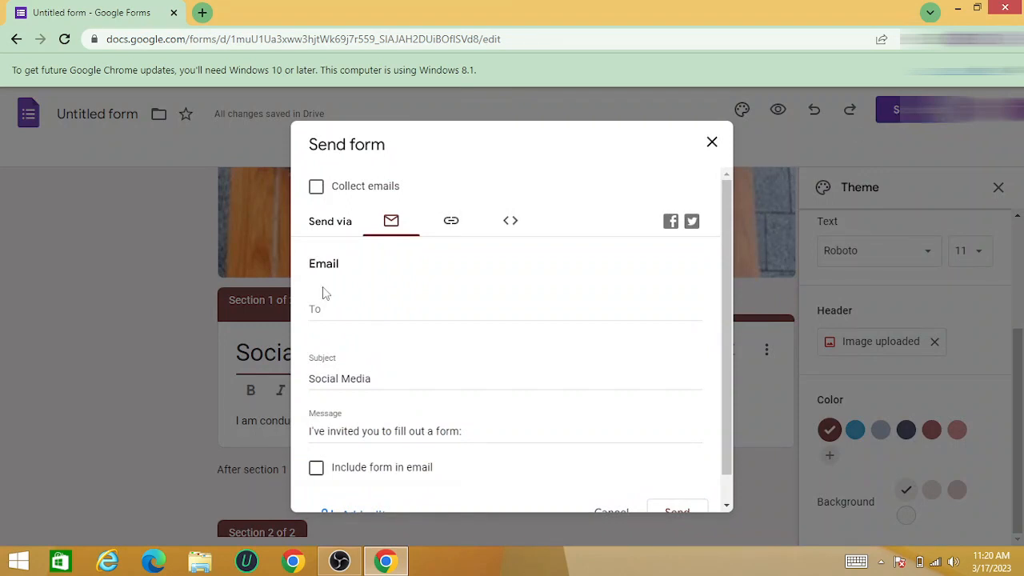
pyautogui.click(337, 302)
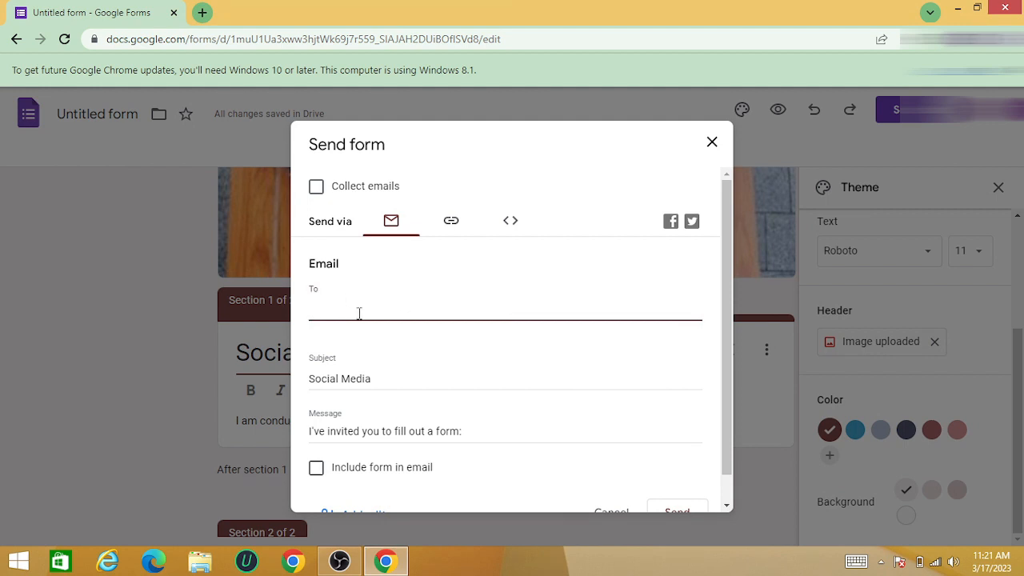
pyautogui.click(711, 142)
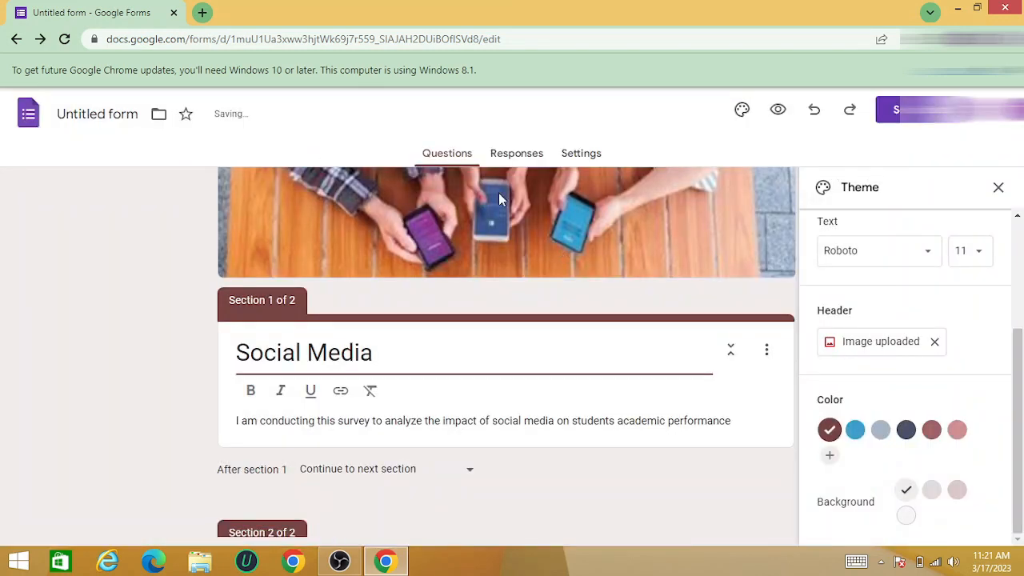
# View the form's responses, close the theme options and return to the questions
pyautogui.click(508, 157)
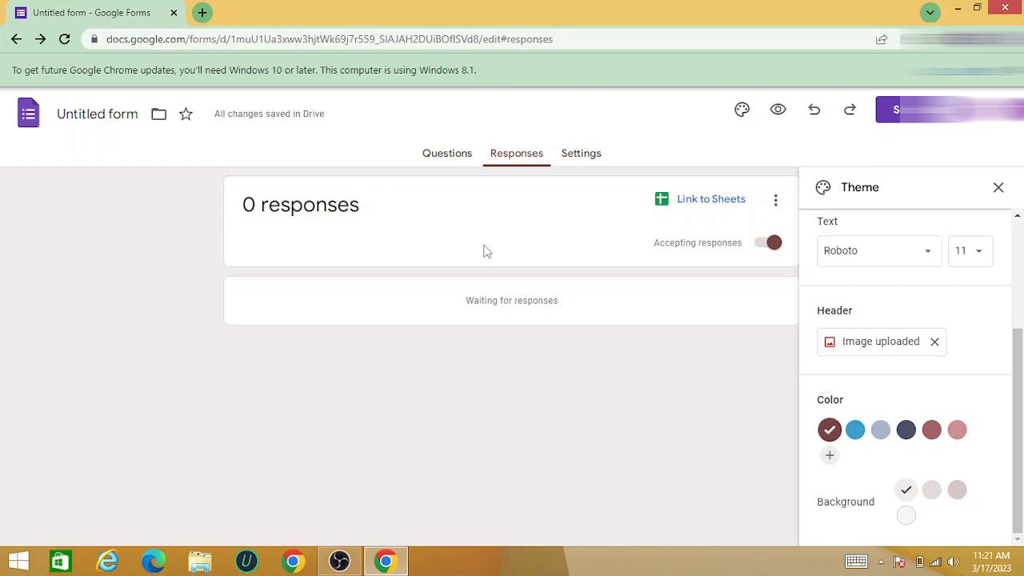
pyautogui.click(997, 188)
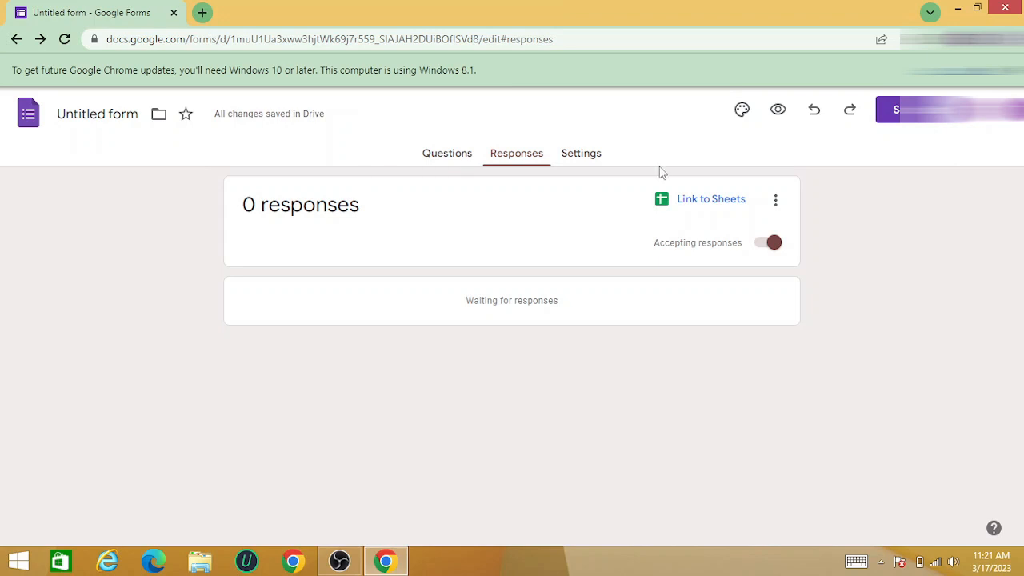
pyautogui.click(445, 155)
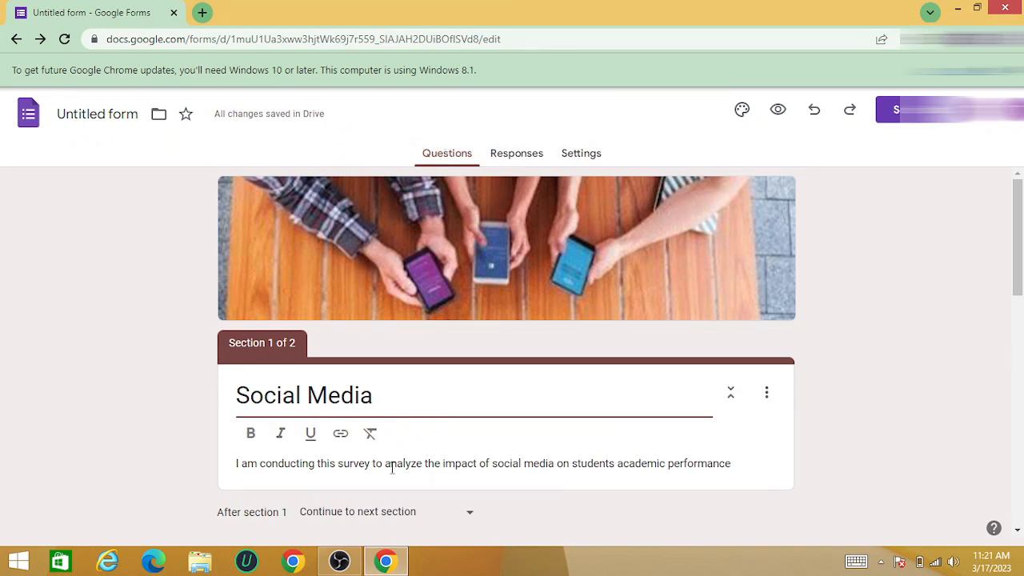
pyautogui.click(340, 562)
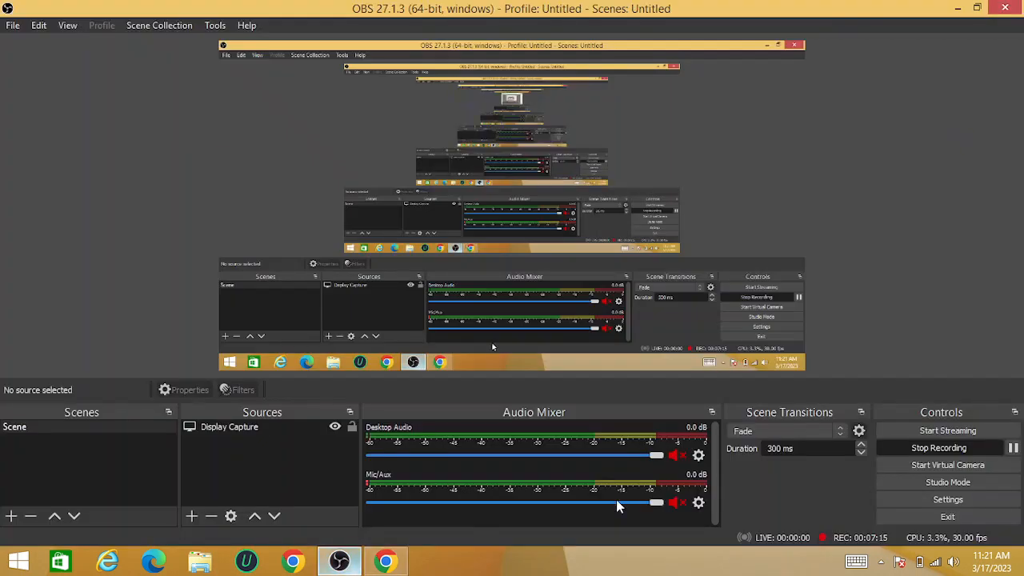
pyautogui.click(906, 447)
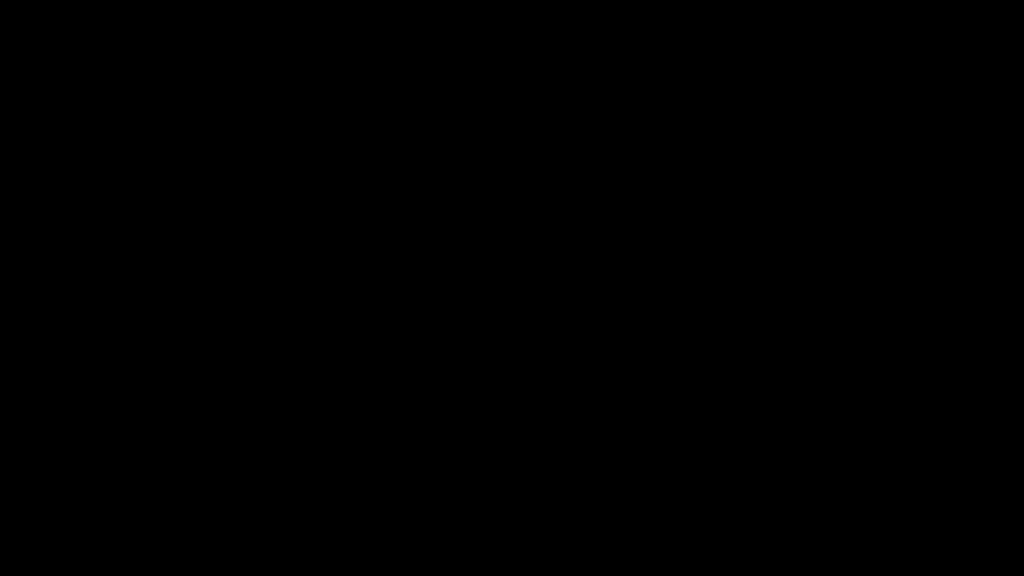